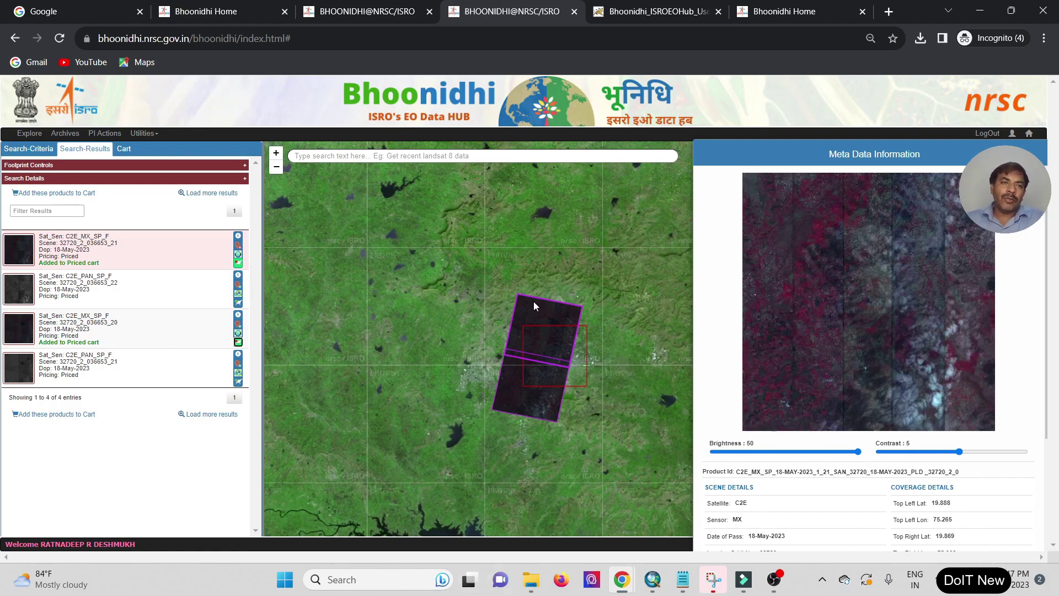
- Switch from the Bhoonidhi search results to the Google home page tab
{"action": "left_click", "coordinate": [65, 19]}
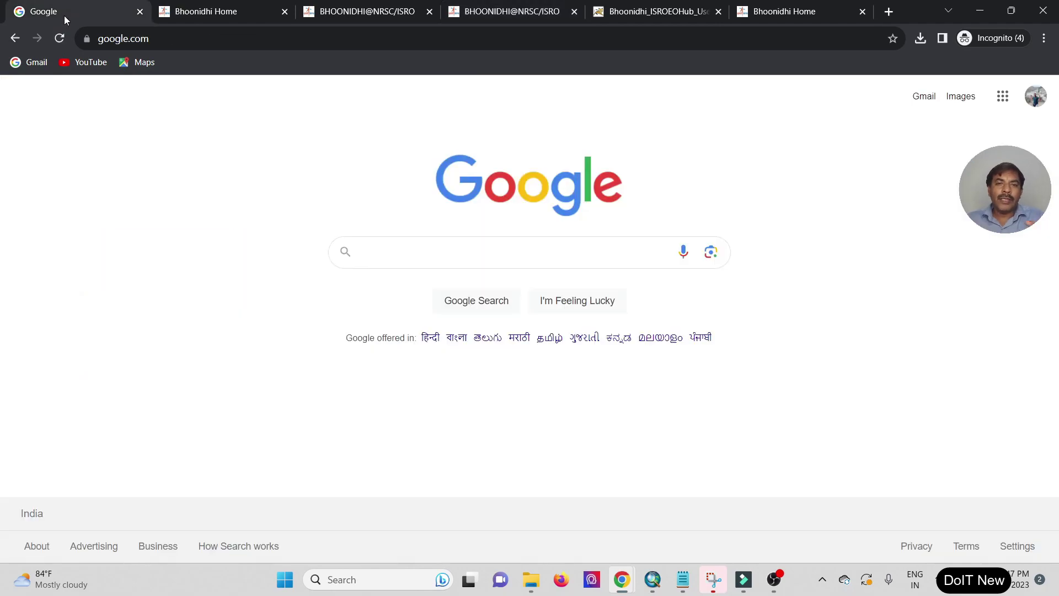
- Search Google for 'nrsc' and open the 'NRSC | NRSC Web Site' result
{"action": "left_click", "coordinate": [450, 261]}
{"action": "left_click", "coordinate": [365, 284]}
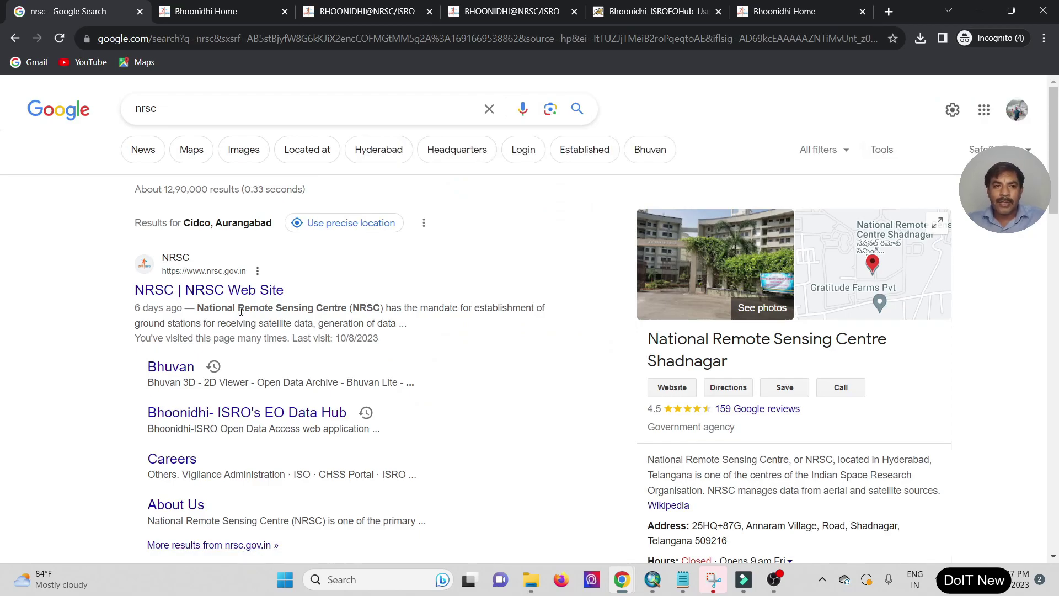
{"action": "left_click", "coordinate": [208, 292]}
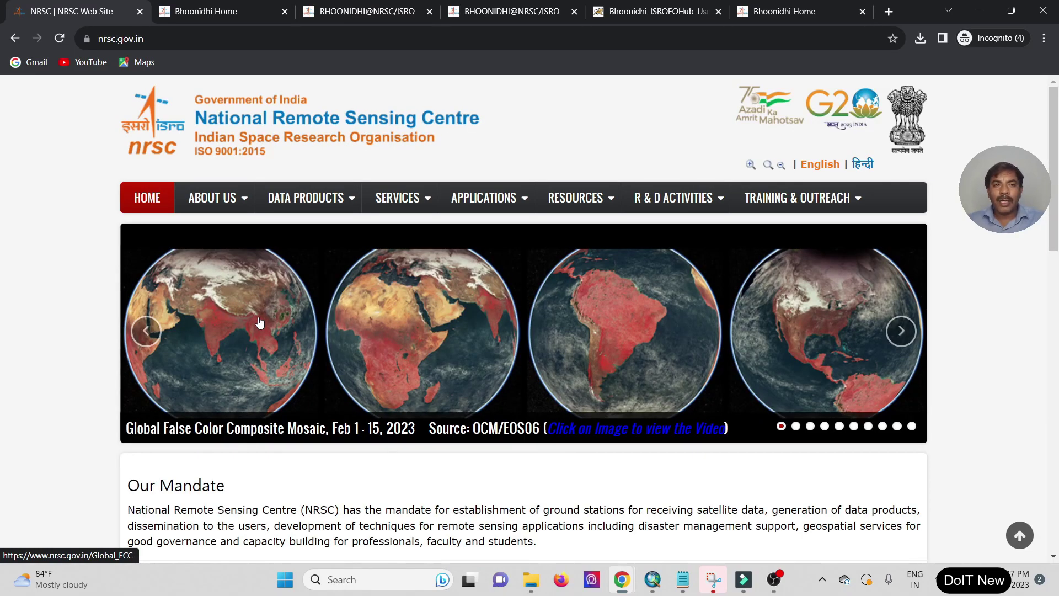
- Scroll down to Web Portals on the NRSC site and open the Bhoonidhi tile
{"action": "scroll", "coordinate": [259, 322], "scroll_direction": "down", "scroll_amount": 6}
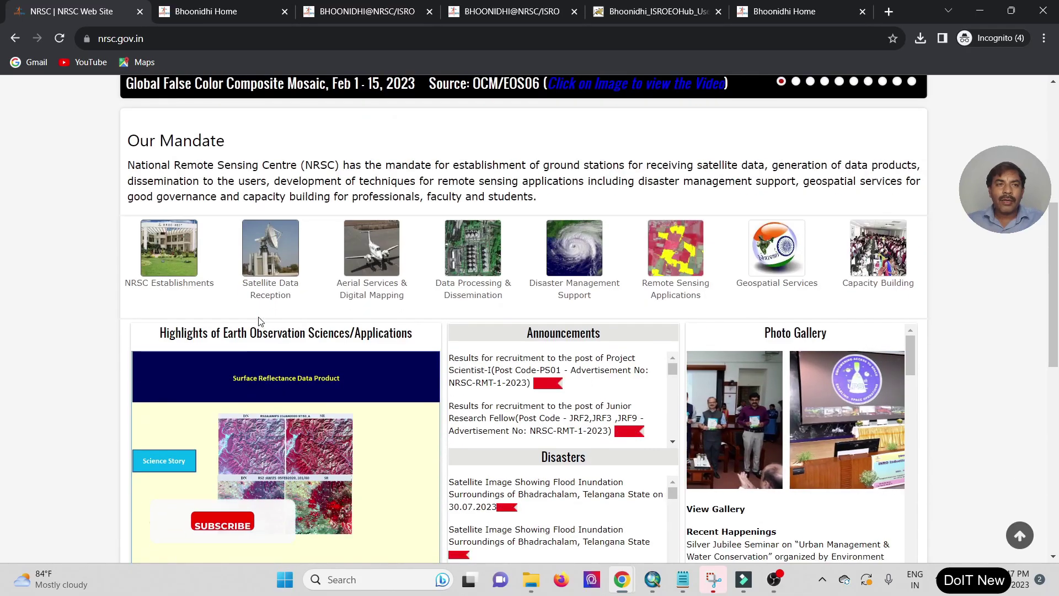
{"action": "scroll", "coordinate": [260, 322], "scroll_direction": "down", "scroll_amount": 6}
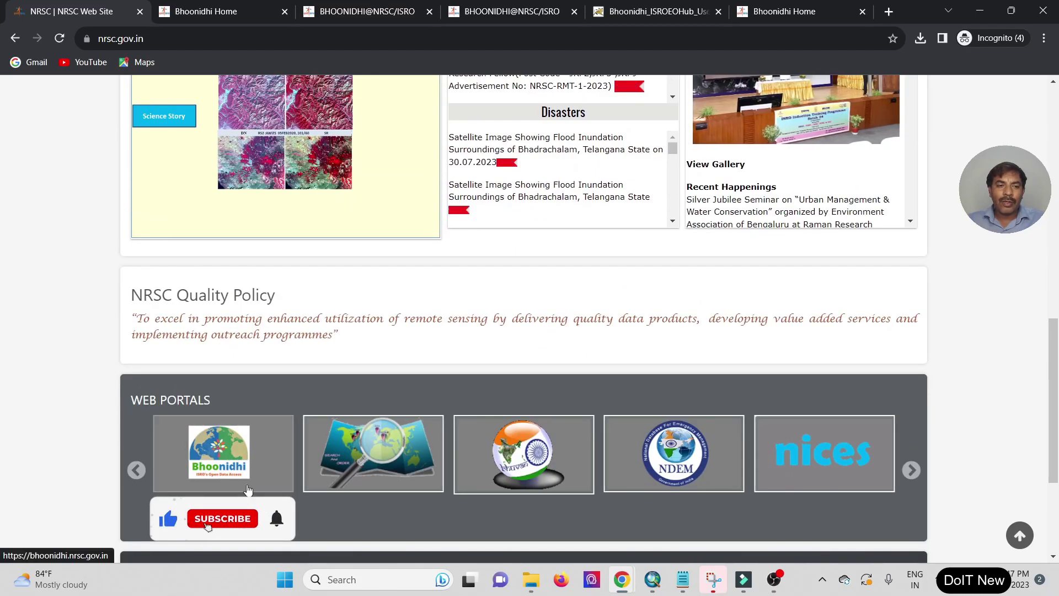
{"action": "left_click", "coordinate": [214, 468]}
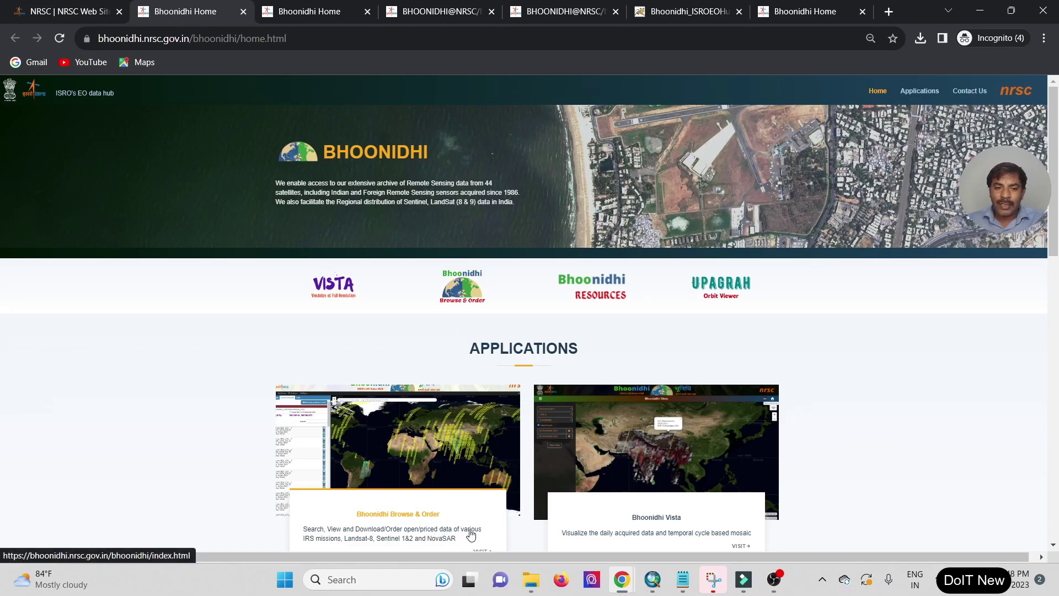
- Open Bhoonidhi Browse & Order, then view the Login and Sign Up registration steps
{"action": "left_click", "coordinate": [468, 288]}
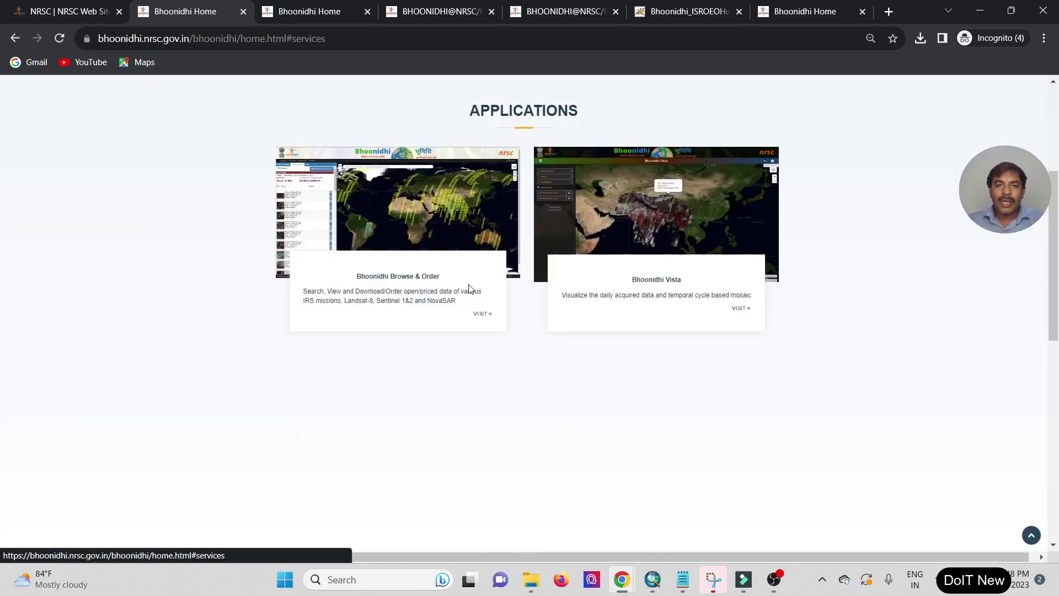
{"action": "left_click", "coordinate": [390, 280]}
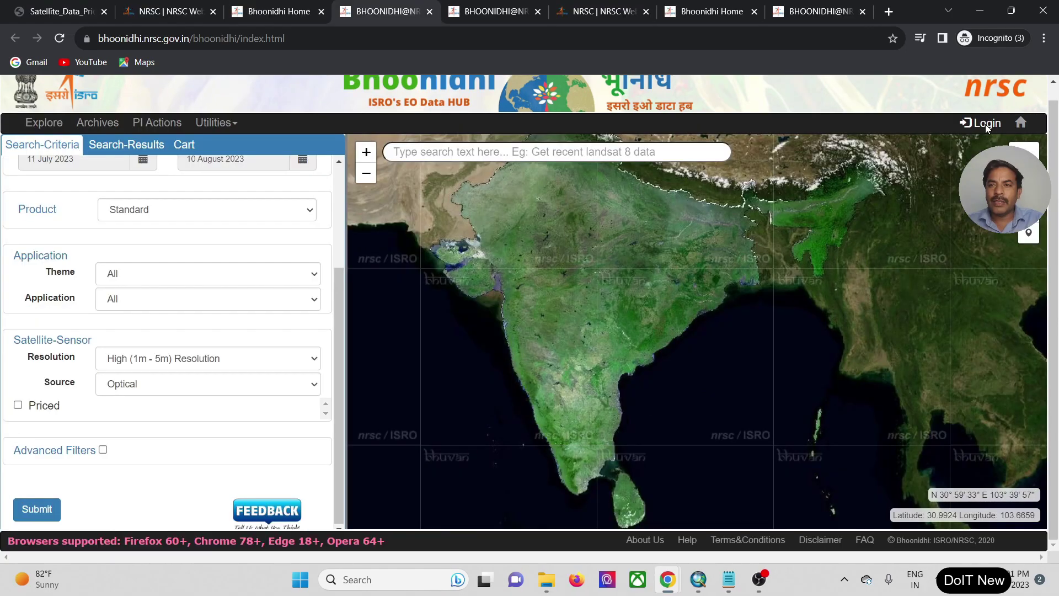
{"action": "left_click", "coordinate": [1003, 124]}
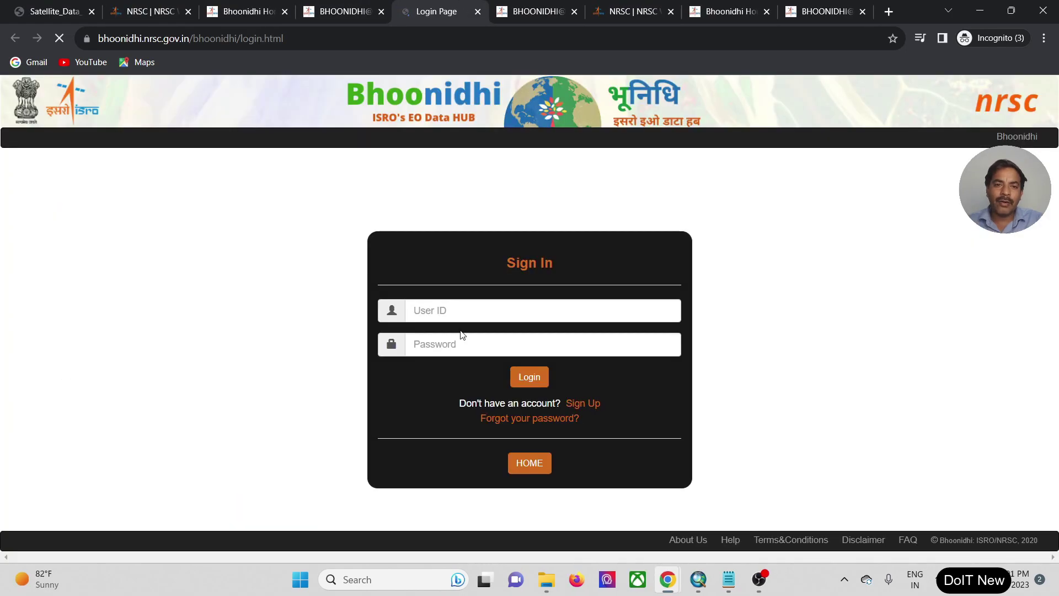
{"action": "left_click", "coordinate": [583, 402]}
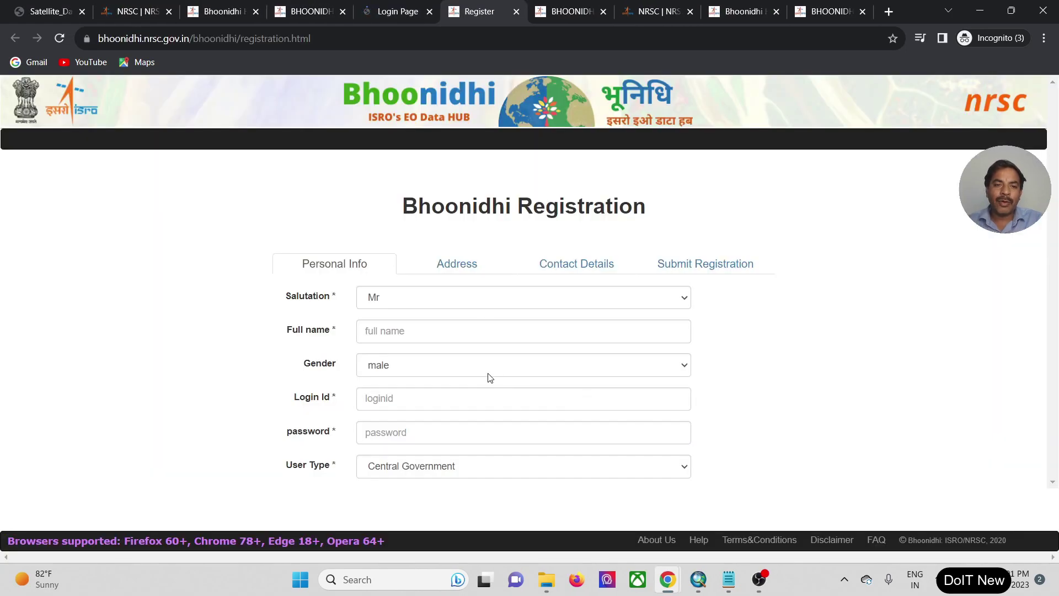
{"action": "left_click", "coordinate": [704, 264]}
{"action": "left_click", "coordinate": [334, 263]}
{"action": "left_click", "coordinate": [457, 264]}
{"action": "scroll", "coordinate": [485, 406], "scroll_direction": "down", "scroll_amount": 1}
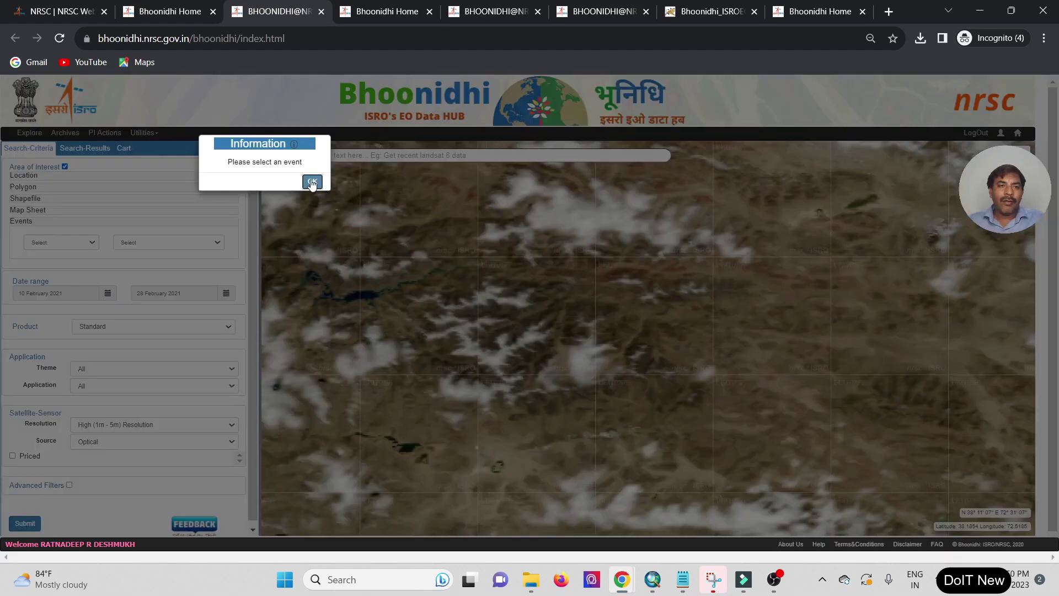
- Set the search location to Aurangabad, Maharashtra, India by typing 'aurang' as the place name
{"action": "left_click", "coordinate": [311, 180]}
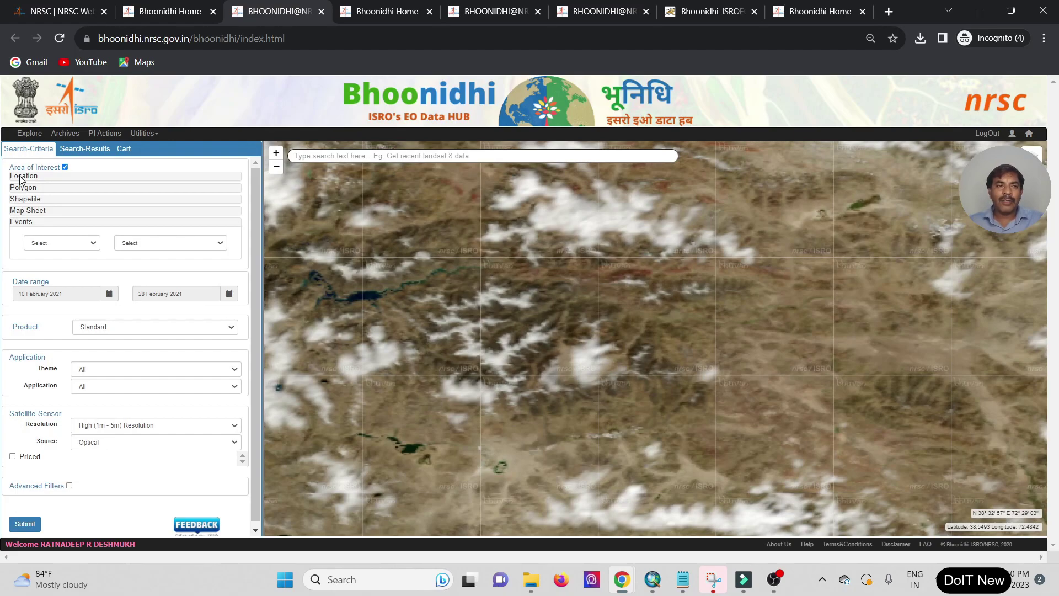
{"action": "left_click", "coordinate": [22, 176]}
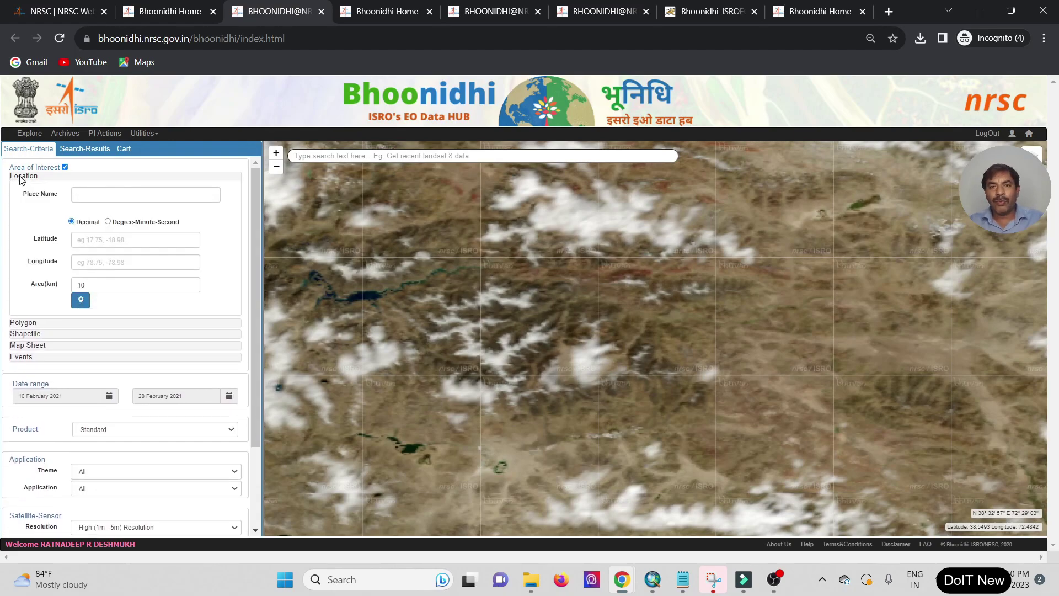
{"action": "left_click", "coordinate": [91, 189]}
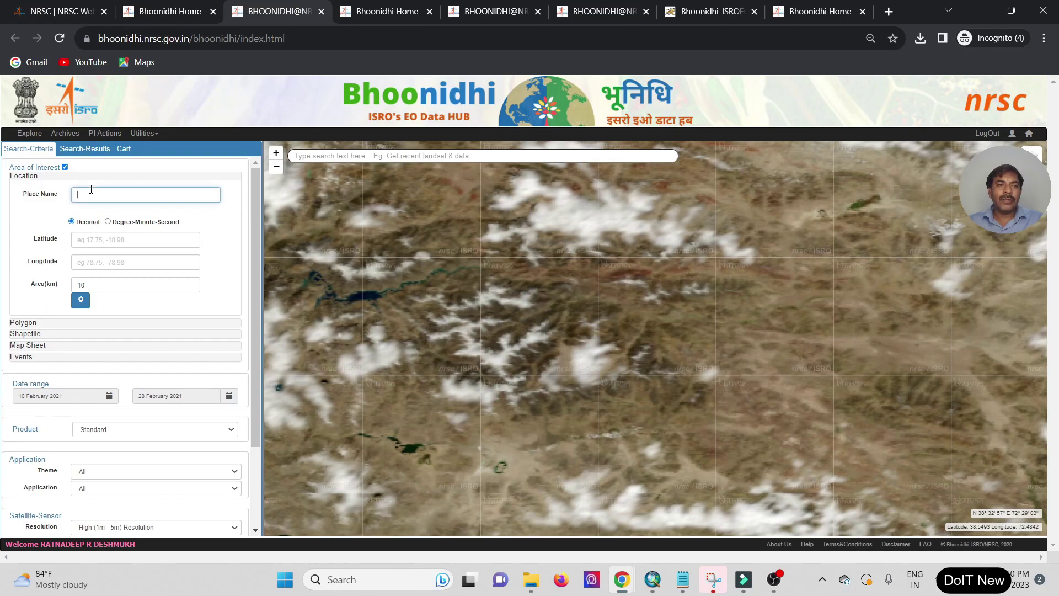
{"action": "type", "text": "auranga"}
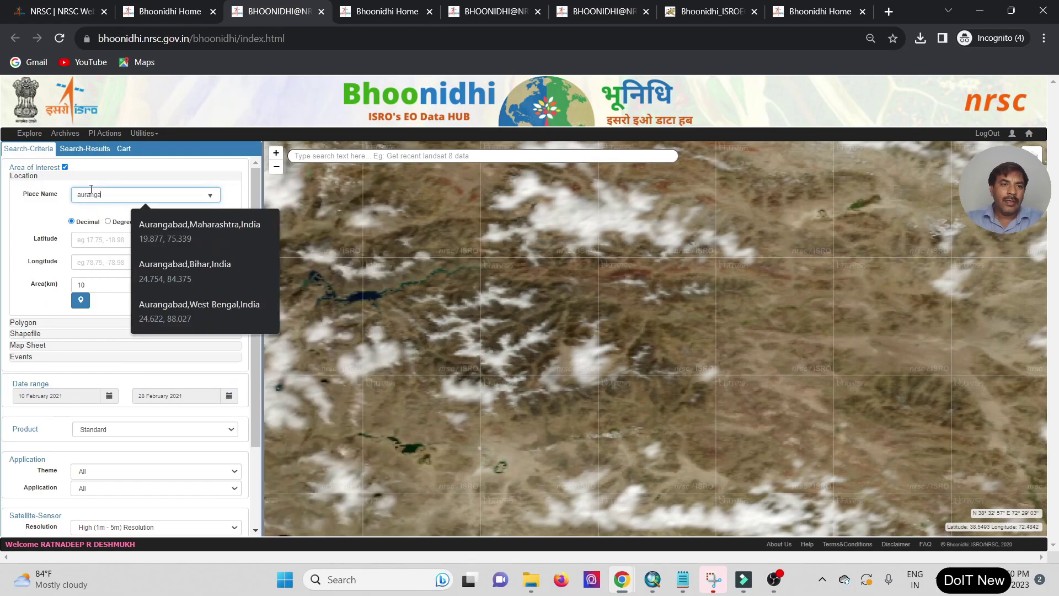
{"action": "left_click", "coordinate": [184, 228]}
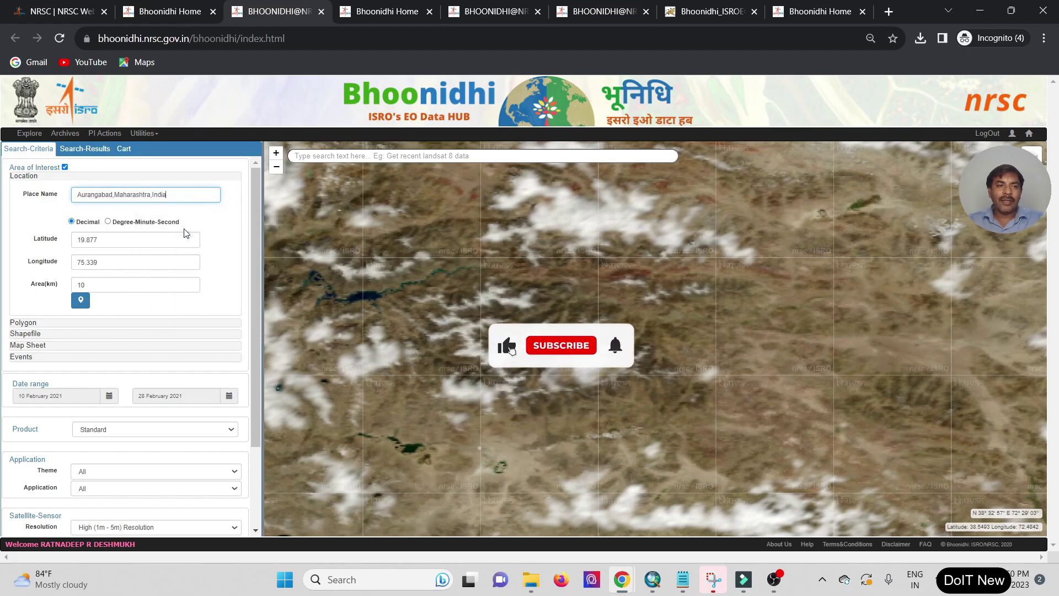
- Outline the 10 km Aurangabad area on the map and recentre the view on it
{"action": "left_click", "coordinate": [81, 300]}
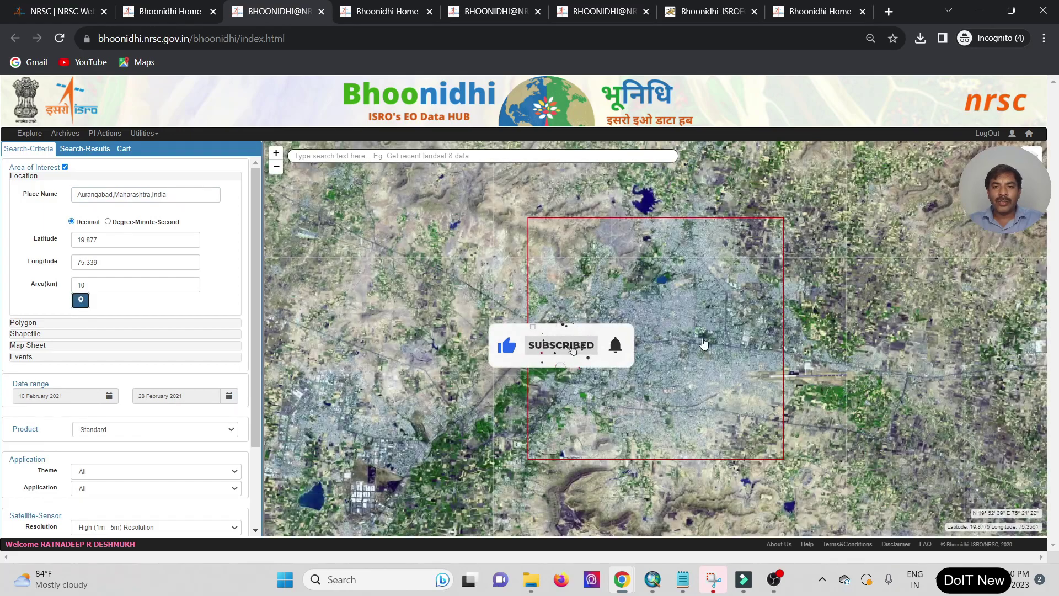
{"action": "scroll", "coordinate": [704, 343], "scroll_direction": "down", "scroll_amount": 2}
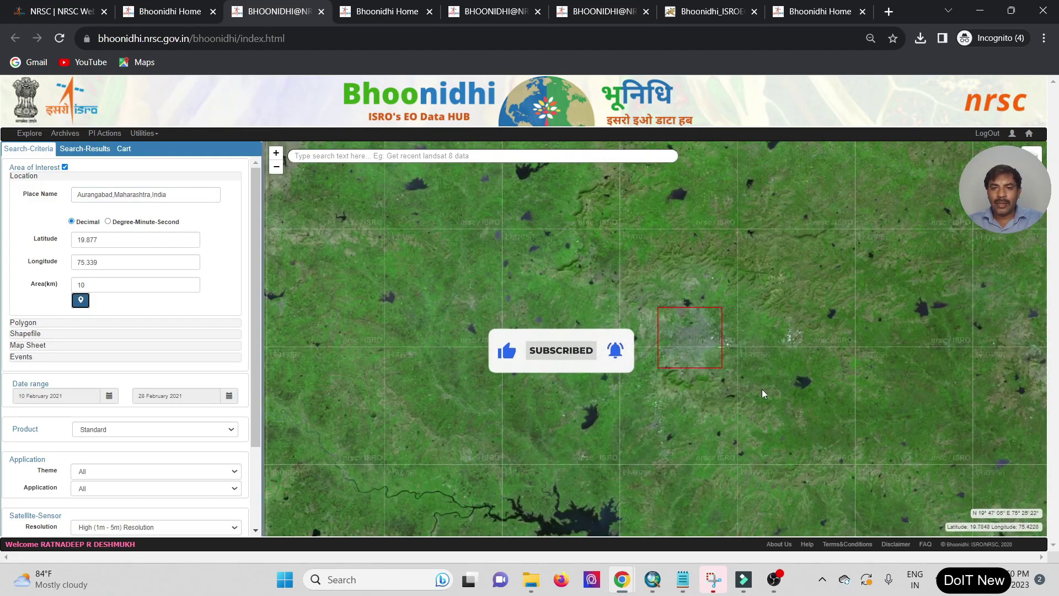
{"action": "scroll", "coordinate": [667, 380], "scroll_direction": "down", "scroll_amount": 3}
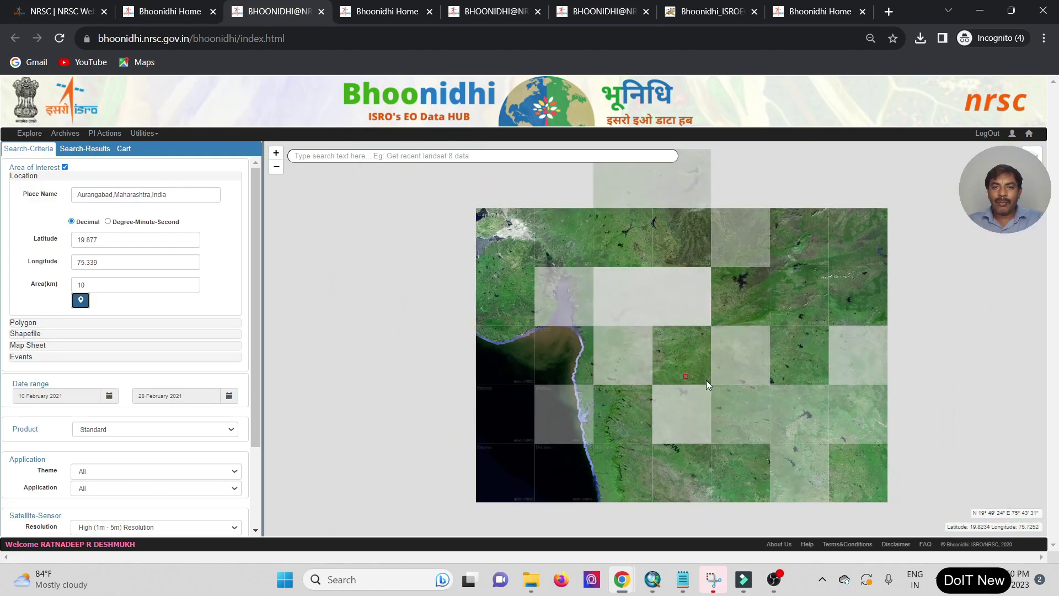
{"action": "scroll", "coordinate": [753, 399], "scroll_direction": "down", "scroll_amount": 1}
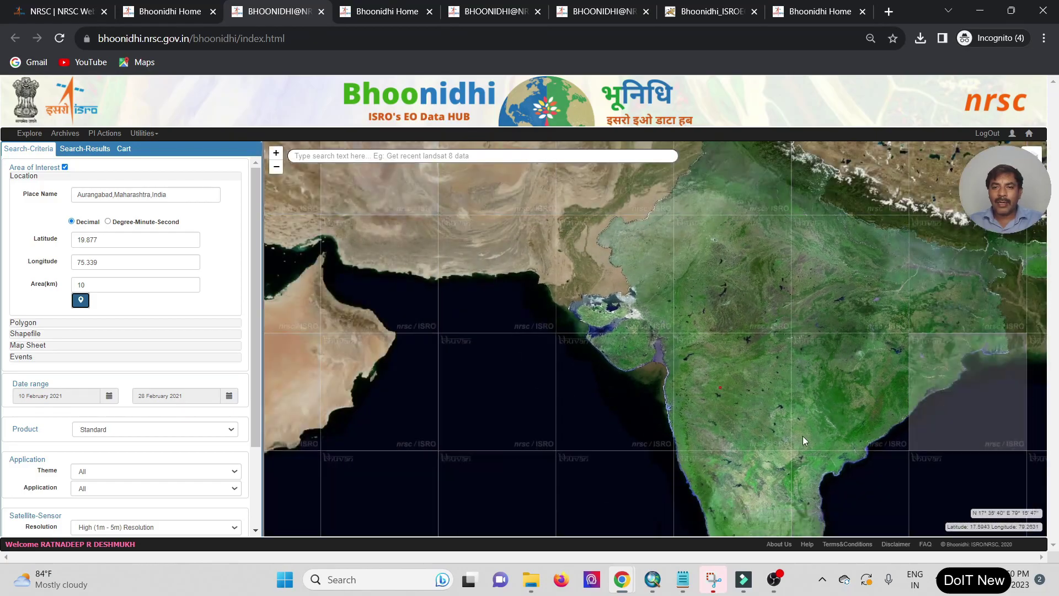
{"action": "scroll", "coordinate": [802, 435], "scroll_direction": "up", "scroll_amount": 2}
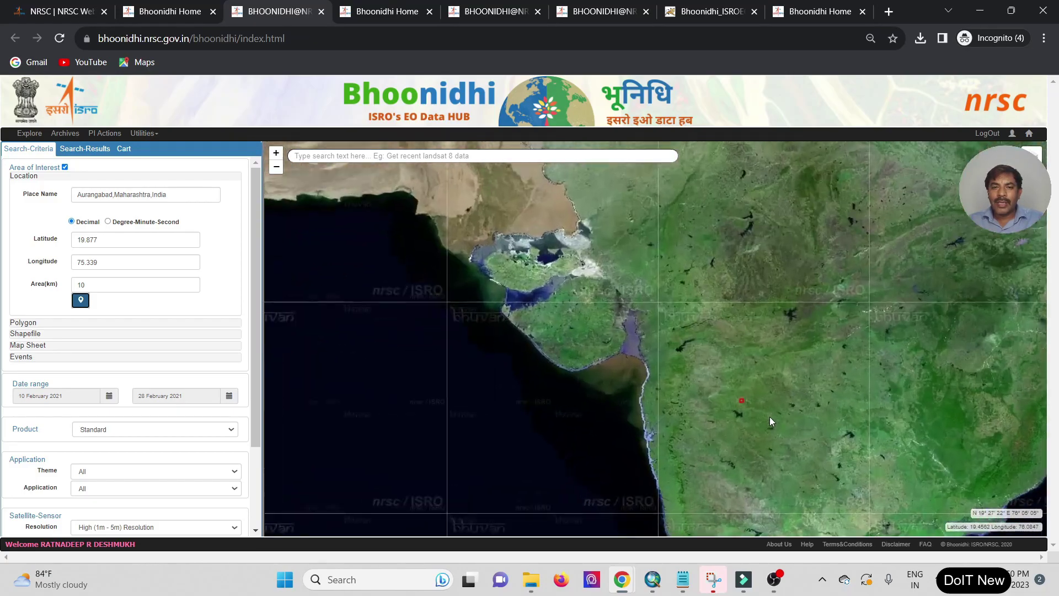
{"action": "left_click", "coordinate": [80, 300]}
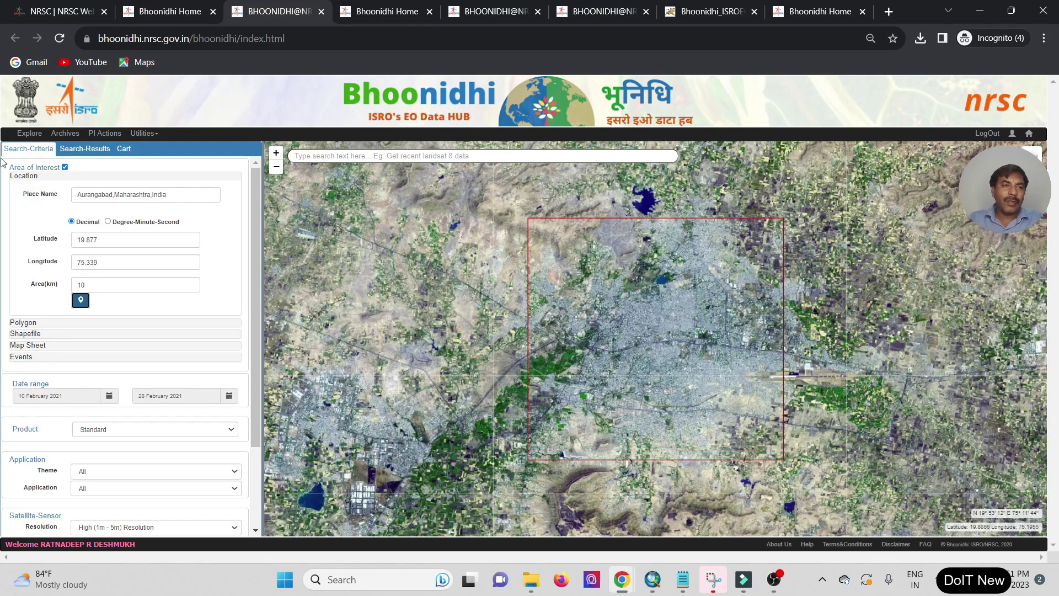
{"action": "scroll", "coordinate": [142, 294], "scroll_direction": "down", "scroll_amount": 2}
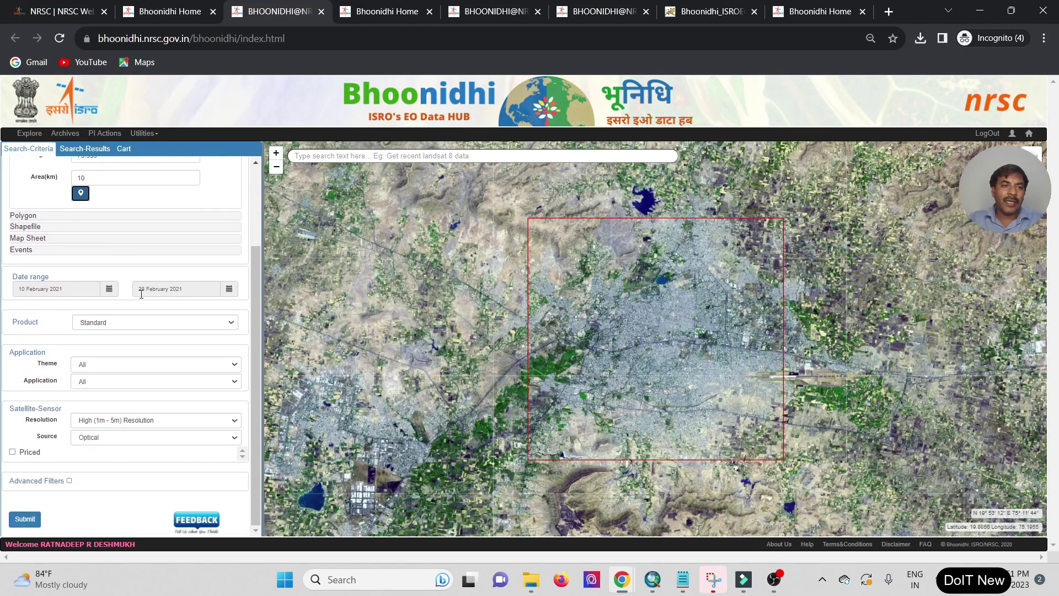
- Set the search start date to 01 January 2023 and dismiss the date error
{"action": "left_click", "coordinate": [109, 288]}
{"action": "left_click", "coordinate": [166, 306]}
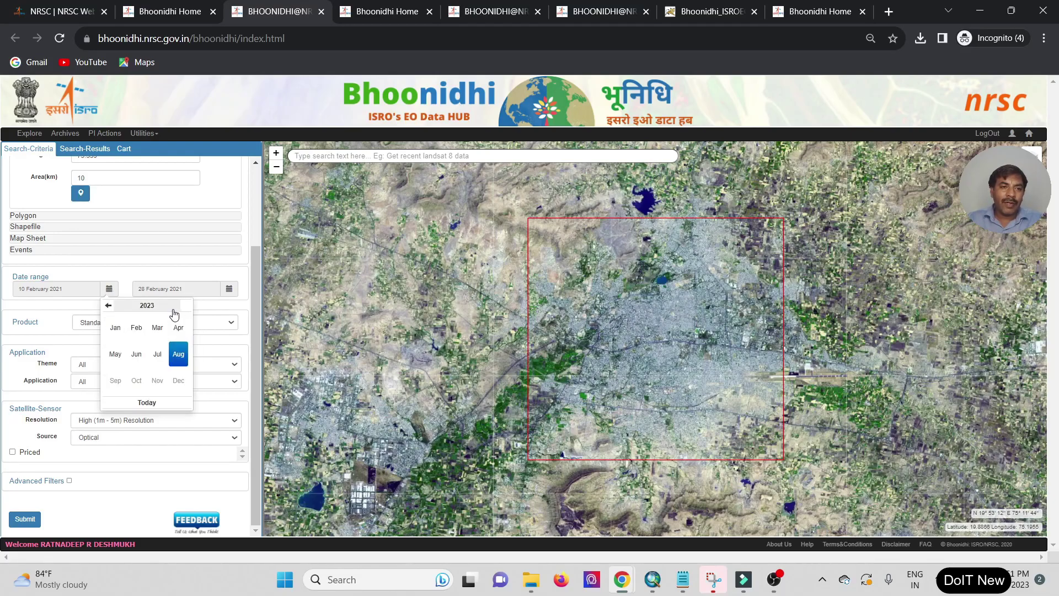
{"action": "left_click", "coordinate": [112, 331]}
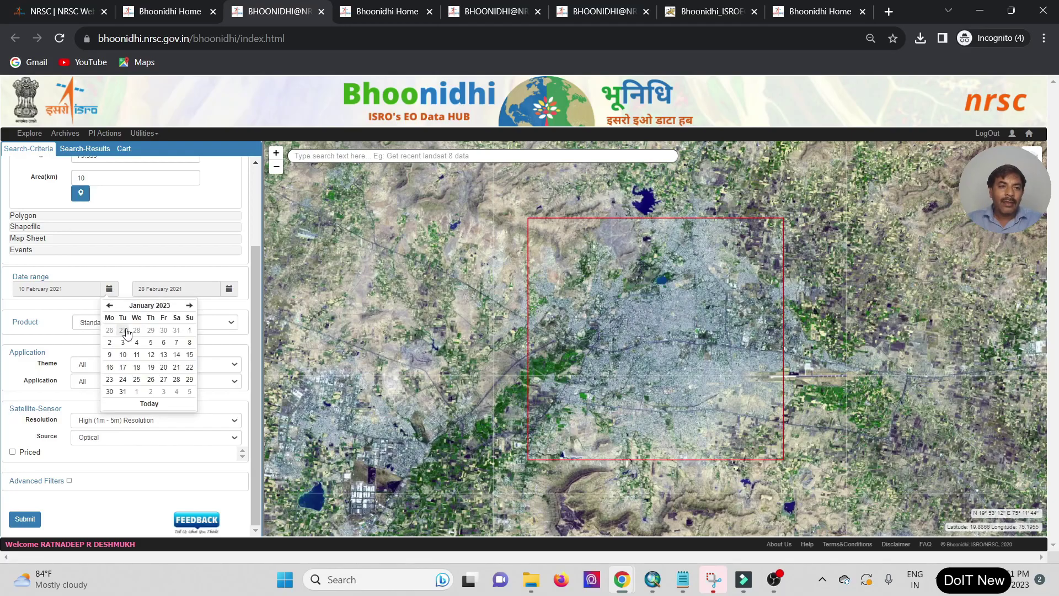
{"action": "left_click", "coordinate": [189, 330]}
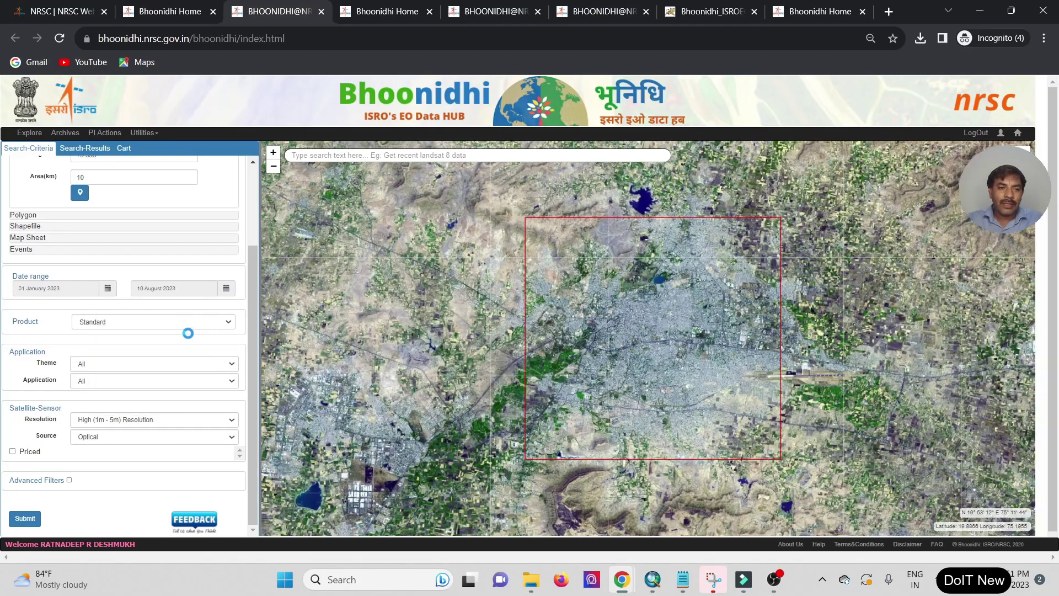
{"action": "left_click", "coordinate": [312, 189]}
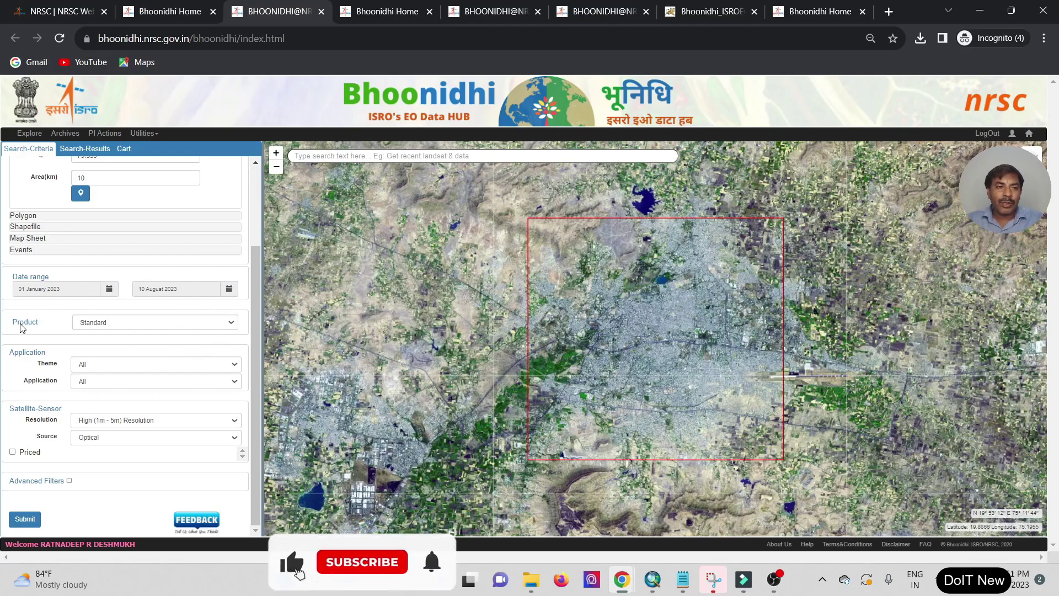
- Keep Standard as the product type and All as the theme
{"action": "left_click", "coordinate": [111, 324]}
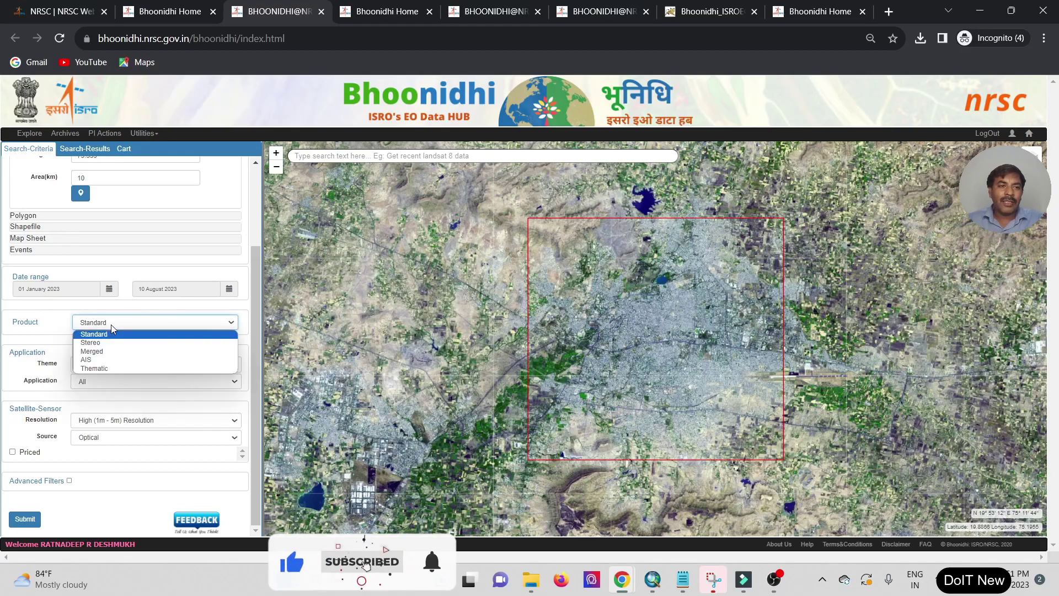
{"action": "left_click", "coordinate": [112, 327]}
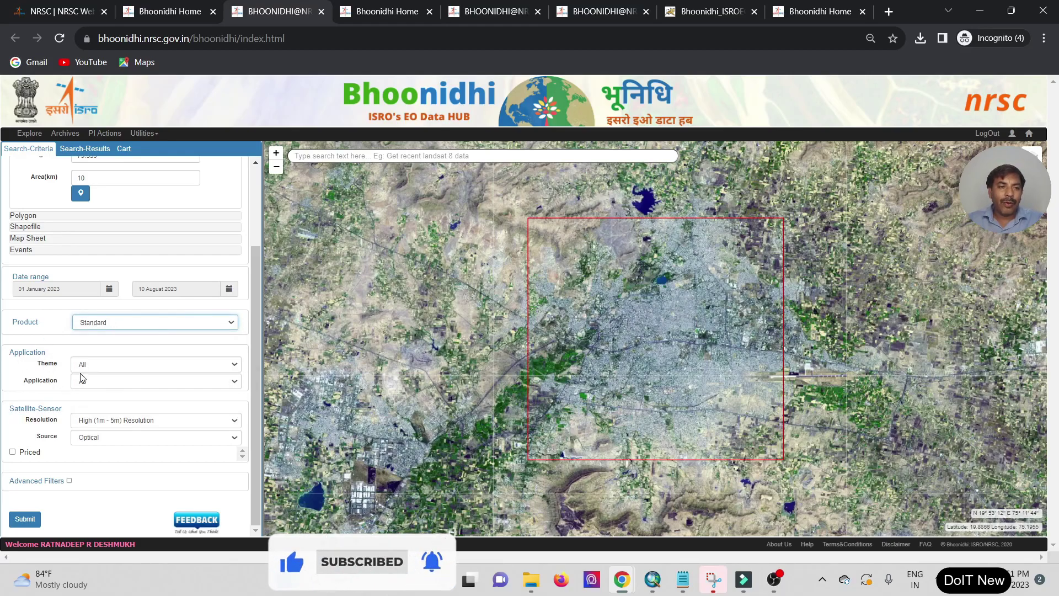
{"action": "left_click", "coordinate": [98, 369]}
{"action": "left_click", "coordinate": [56, 354]}
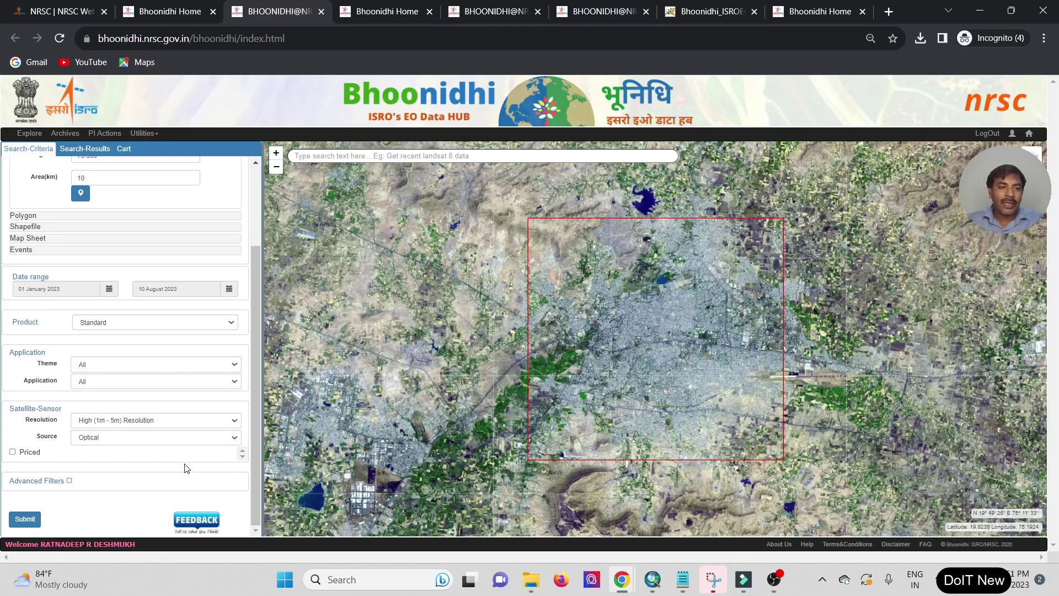
- Try Urban Studies theme with Master Planning application, keep Optical, then reset theme to All
{"action": "left_click", "coordinate": [127, 368]}
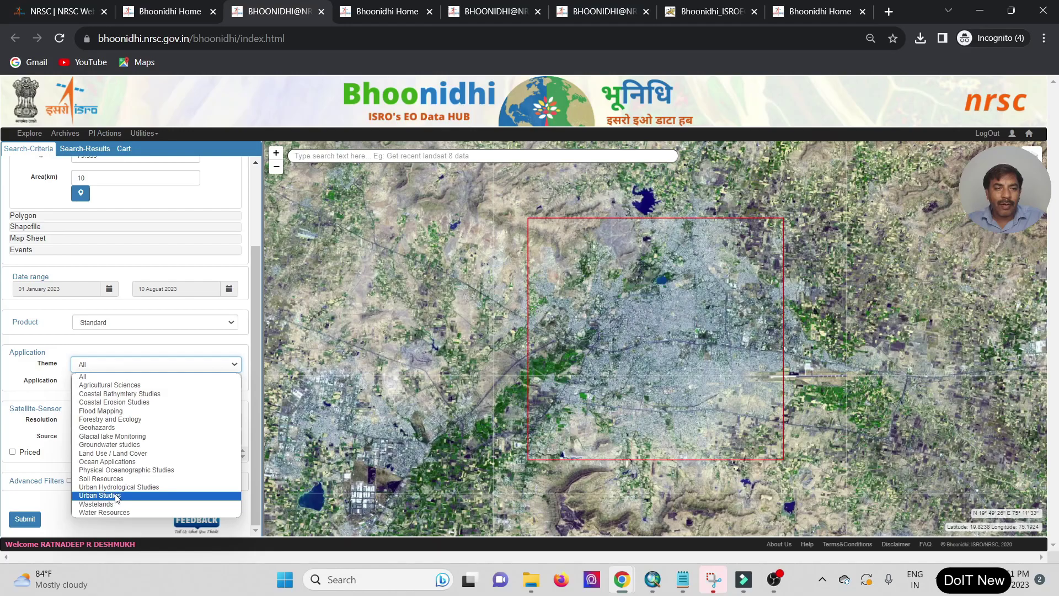
{"action": "left_click", "coordinate": [19, 374]}
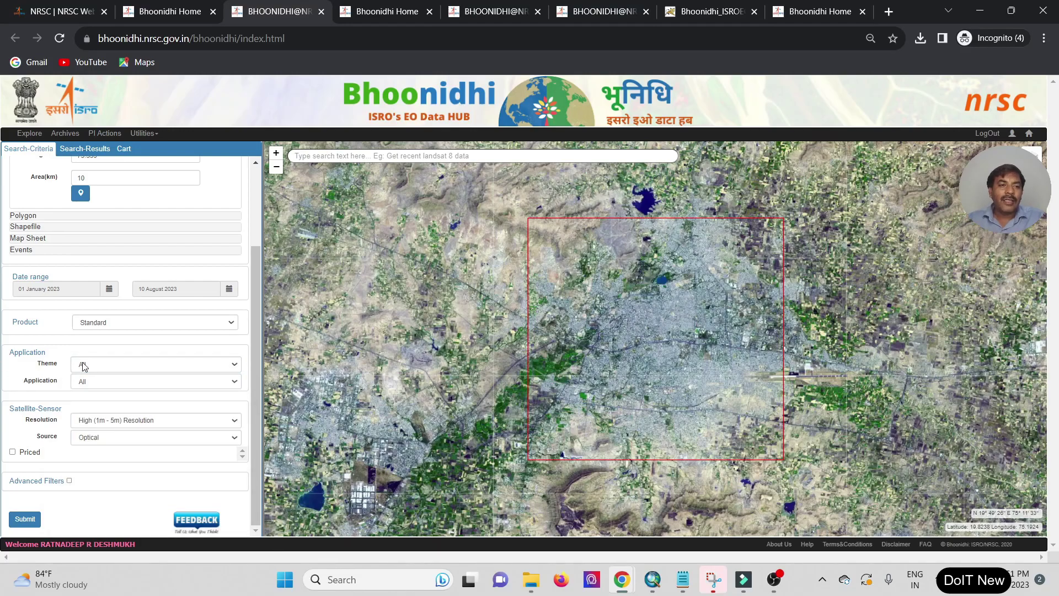
{"action": "left_click", "coordinate": [100, 365]}
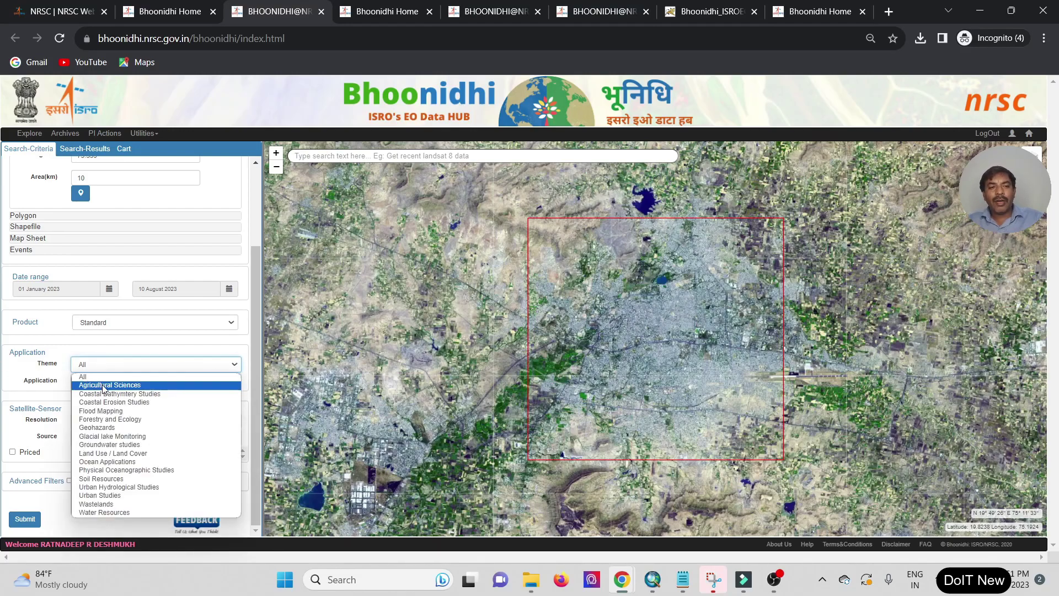
{"action": "left_click", "coordinate": [114, 495]}
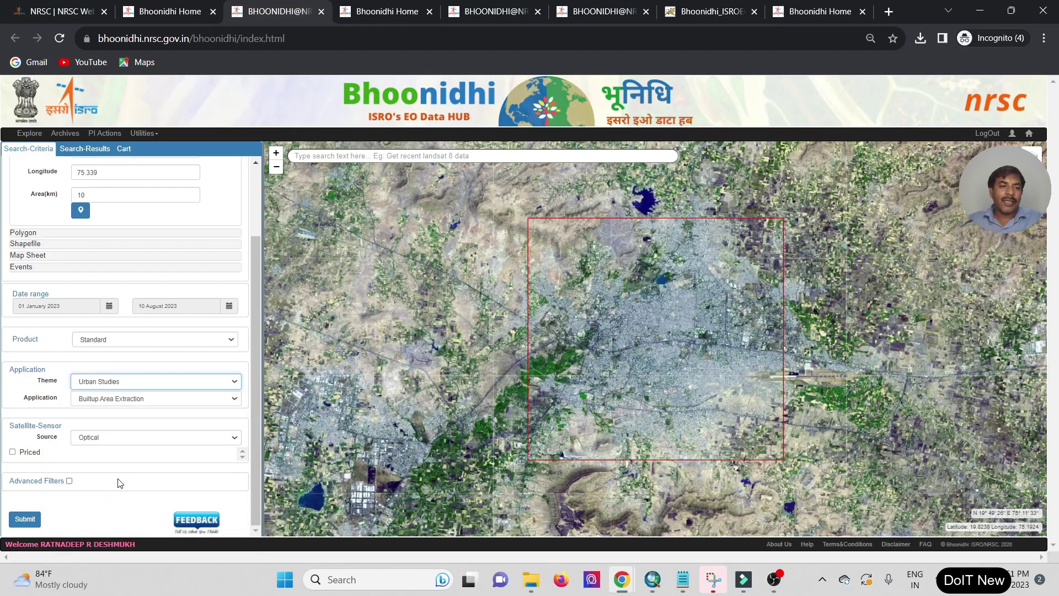
{"action": "left_click", "coordinate": [125, 396]}
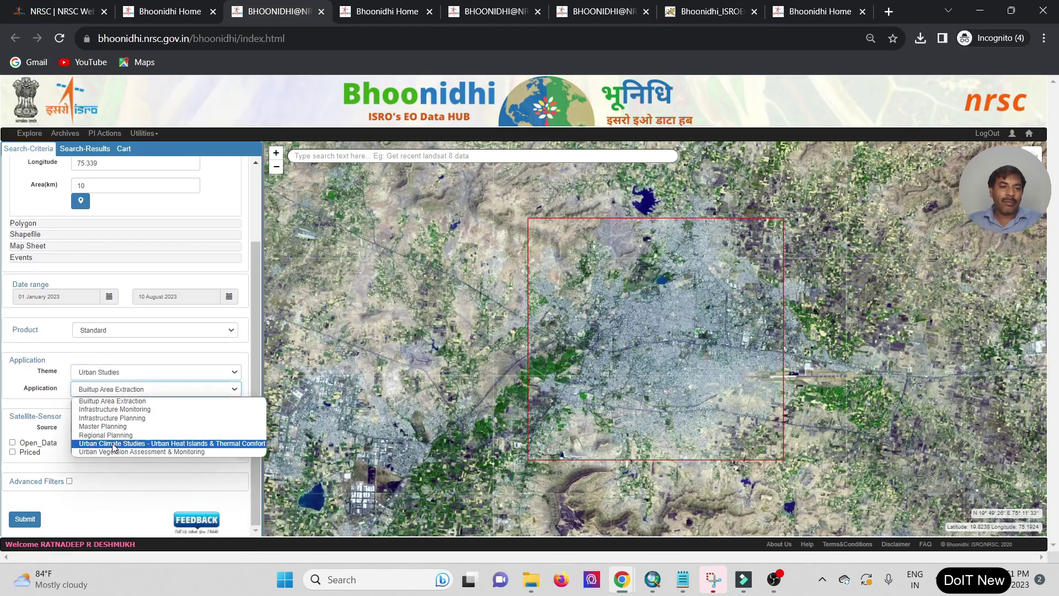
{"action": "left_click", "coordinate": [118, 428]}
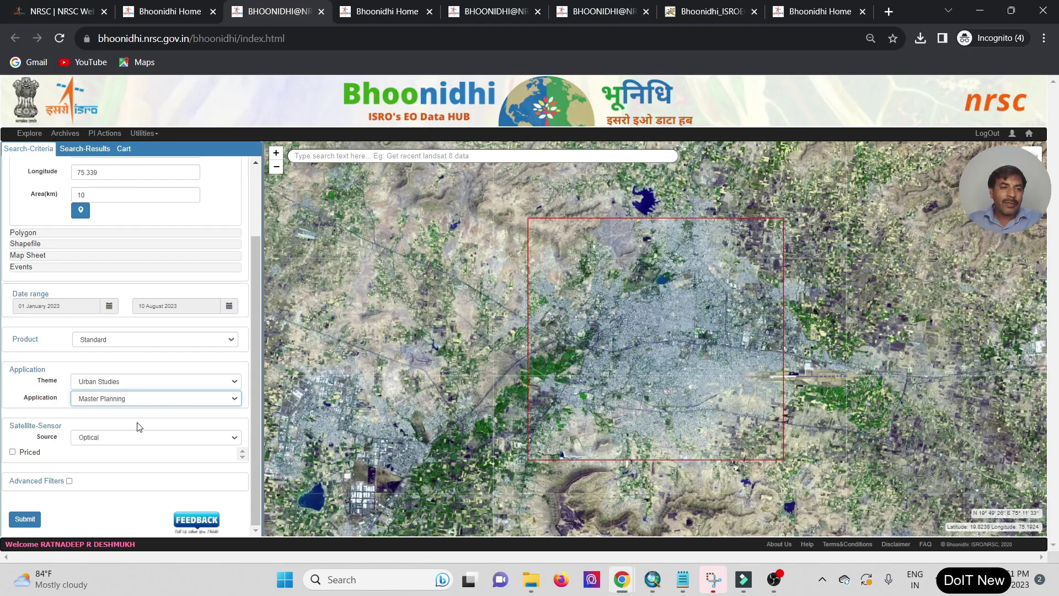
{"action": "left_click", "coordinate": [128, 436]}
{"action": "left_click", "coordinate": [127, 435]}
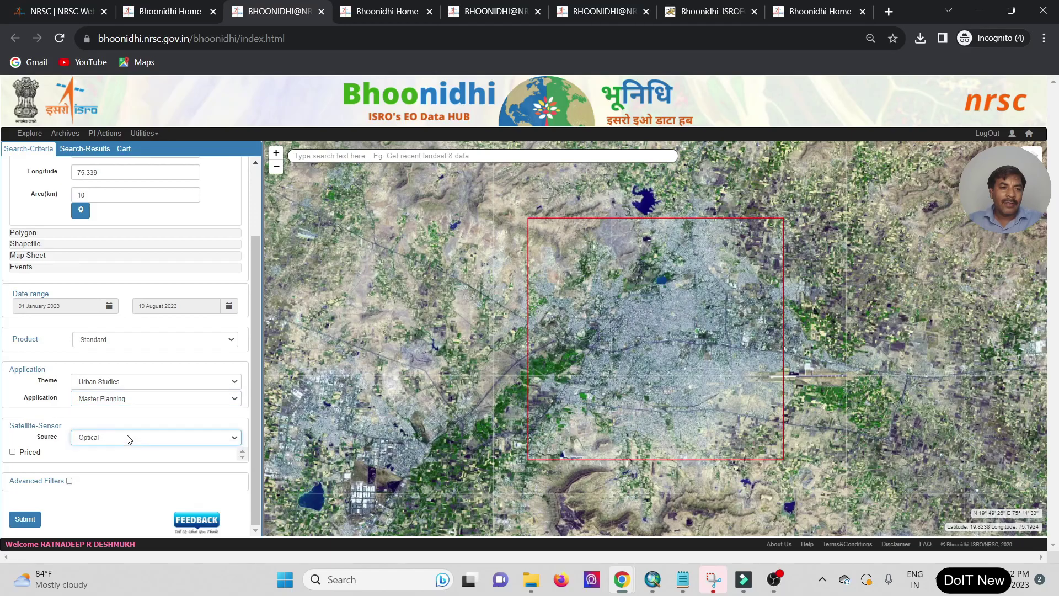
{"action": "left_click", "coordinate": [116, 381]}
{"action": "left_click", "coordinate": [135, 393]}
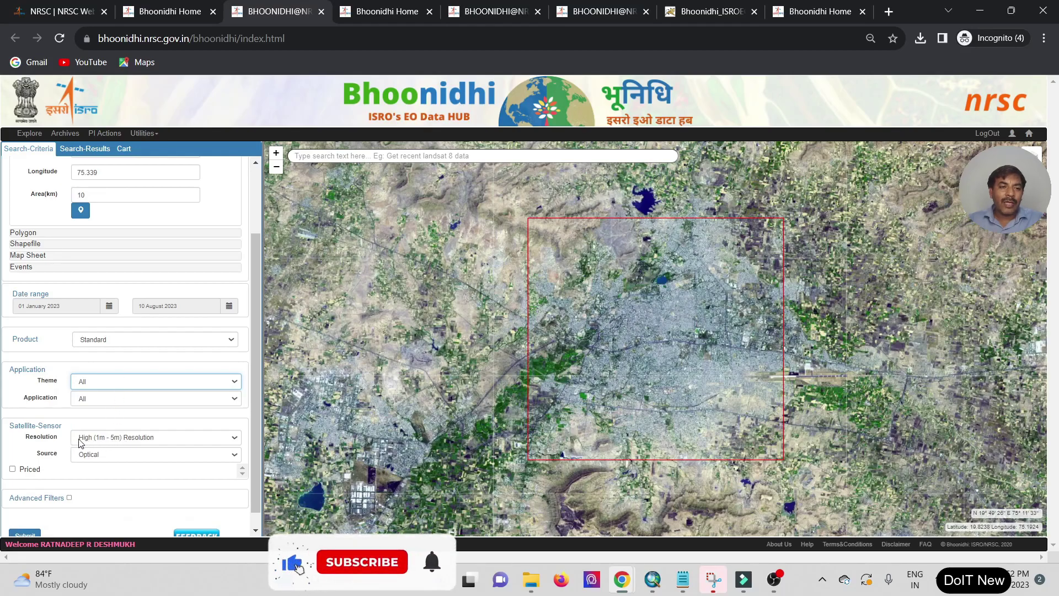
- Set Very high resolution with Priced and CartoSat-2E_PAN, then try High (1m - 5m) without CartoSat-3_MX
{"action": "left_click", "coordinate": [131, 439]}
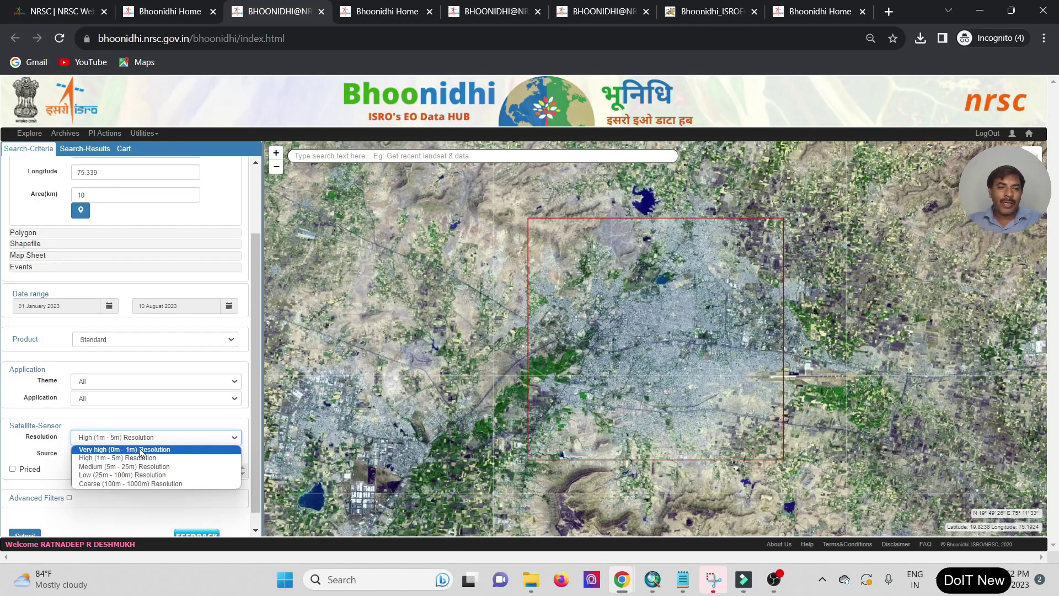
{"action": "left_click", "coordinate": [163, 450]}
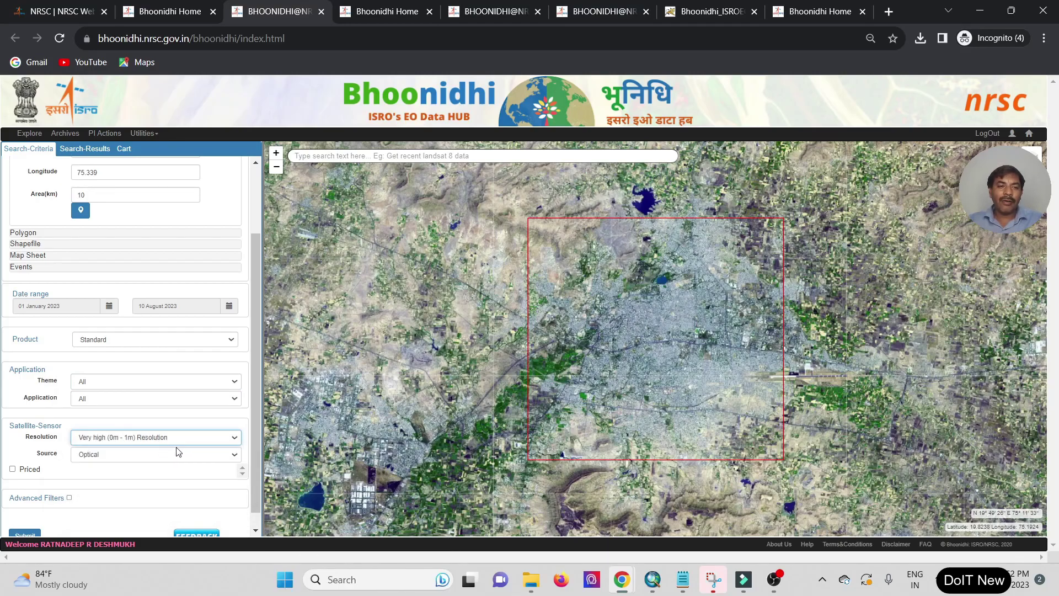
{"action": "scroll", "coordinate": [259, 461], "scroll_direction": "down", "scroll_amount": 1}
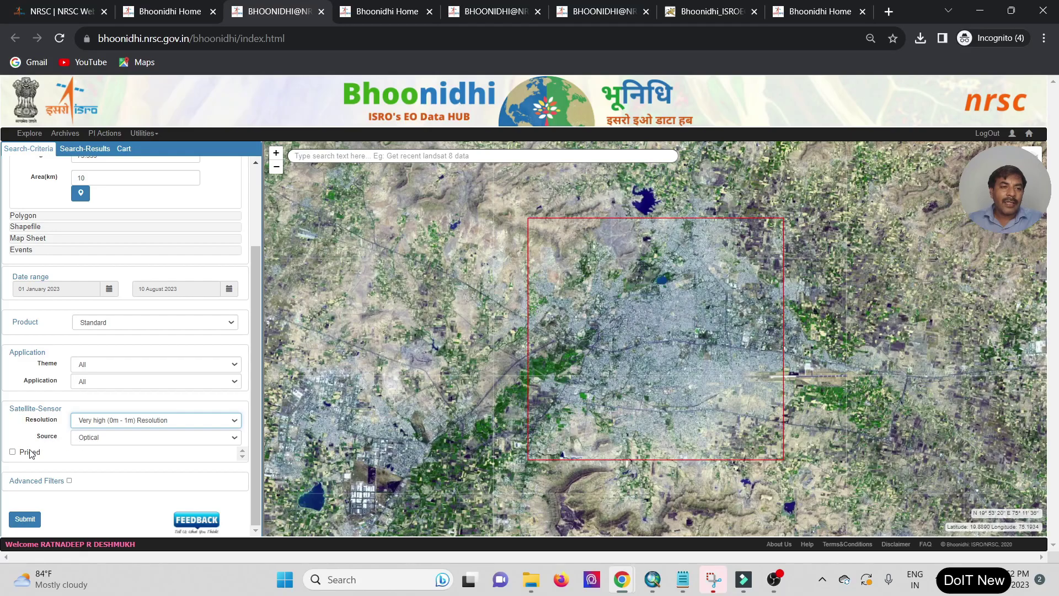
{"action": "left_click", "coordinate": [12, 453]}
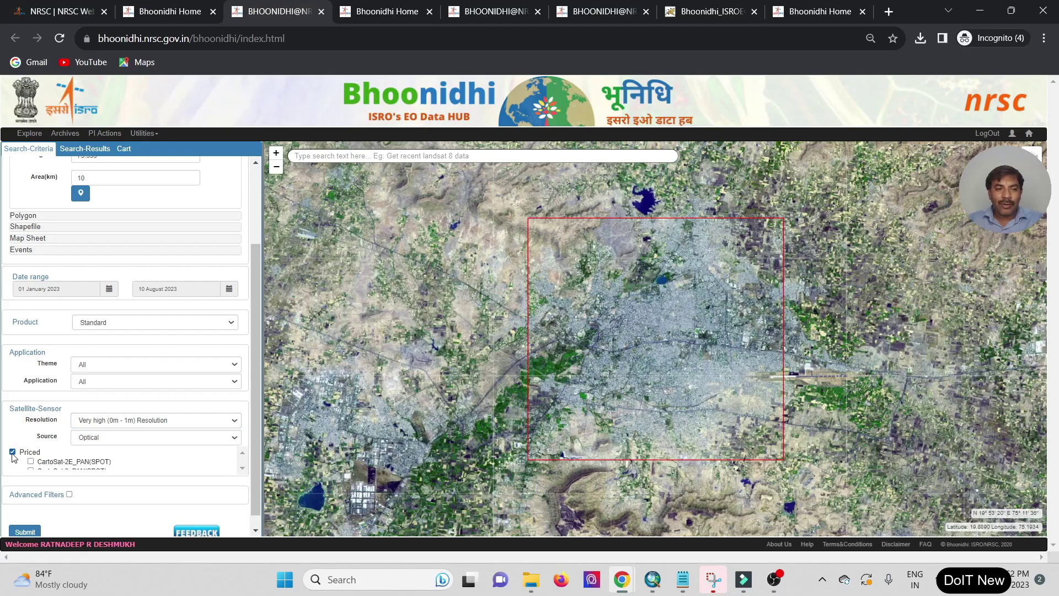
{"action": "left_click", "coordinate": [31, 462]}
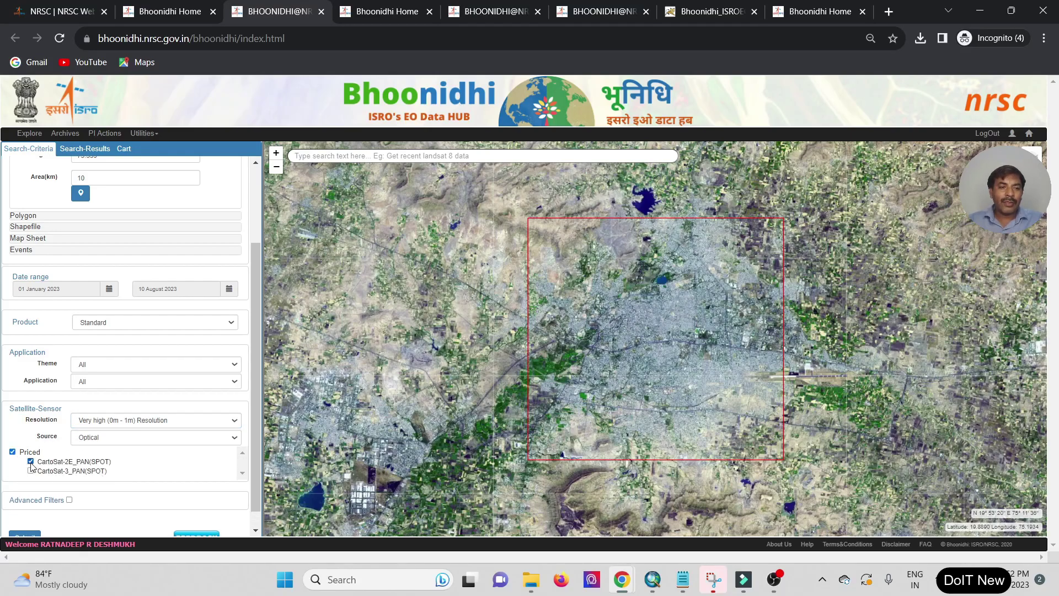
{"action": "left_click", "coordinate": [158, 428]}
{"action": "left_click", "coordinate": [145, 444]}
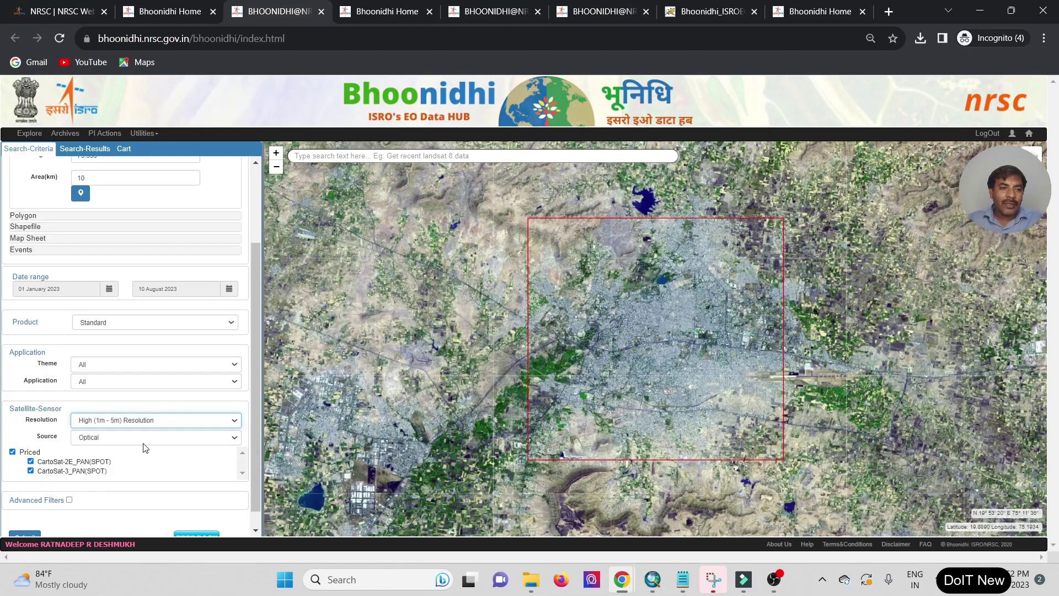
{"action": "left_click", "coordinate": [13, 453]}
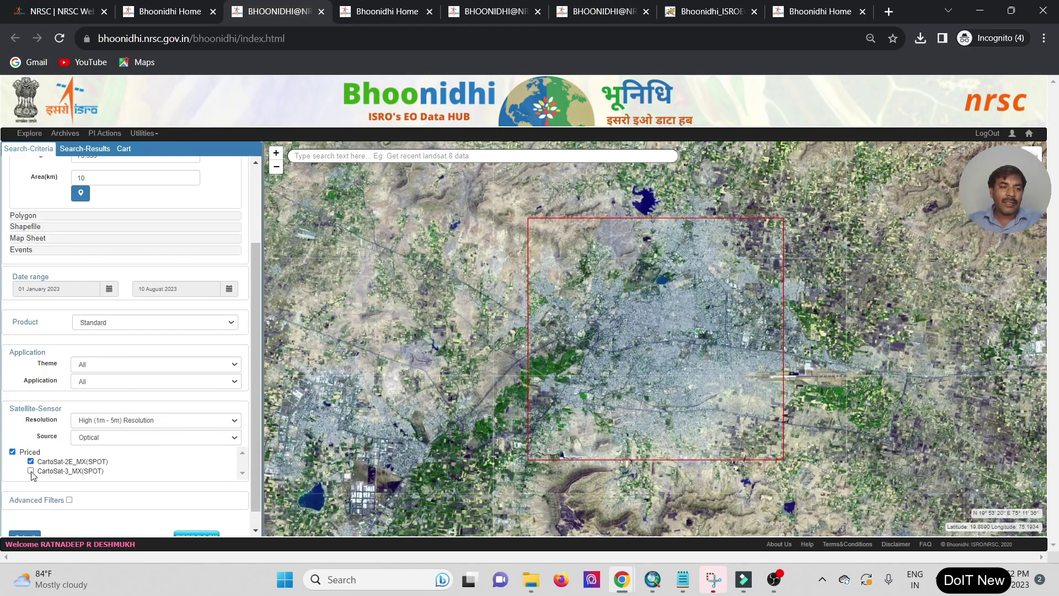
{"action": "left_click", "coordinate": [30, 469]}
- Return to Very high (0m - 1m), tick Priced and the CartoSat PAN sensors, and submit the search
{"action": "left_click", "coordinate": [128, 422]}
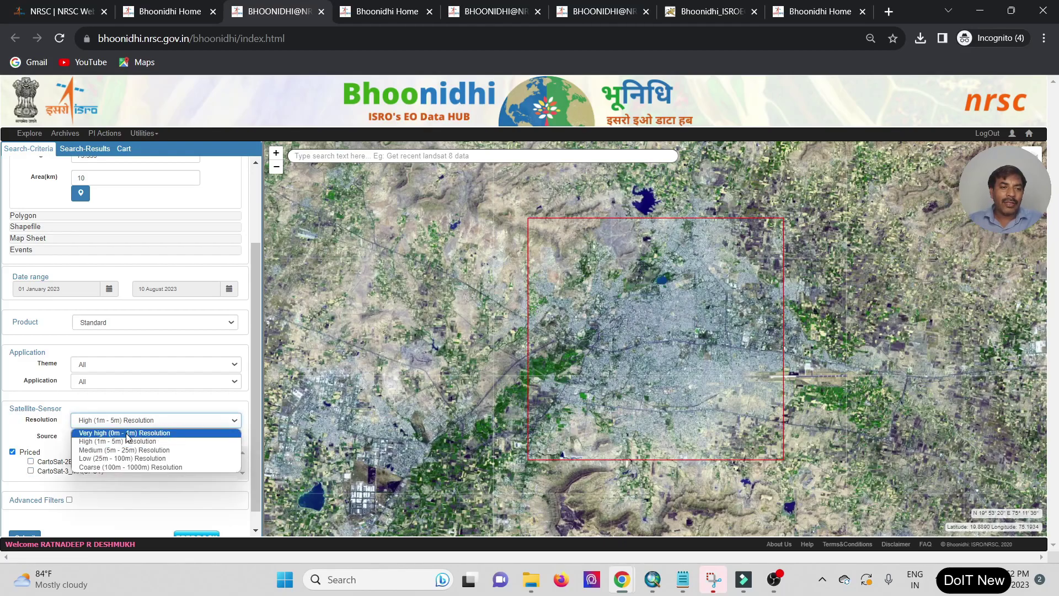
{"action": "left_click", "coordinate": [122, 443]}
{"action": "left_click", "coordinate": [12, 452]}
{"action": "left_click", "coordinate": [31, 461]}
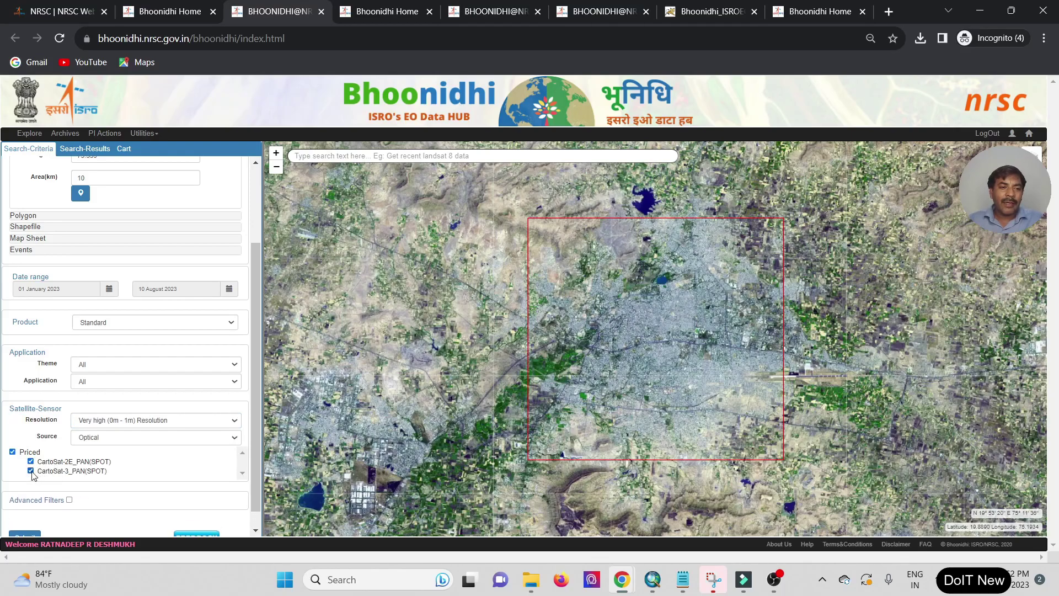
{"action": "scroll", "coordinate": [102, 469], "scroll_direction": "down", "scroll_amount": 1}
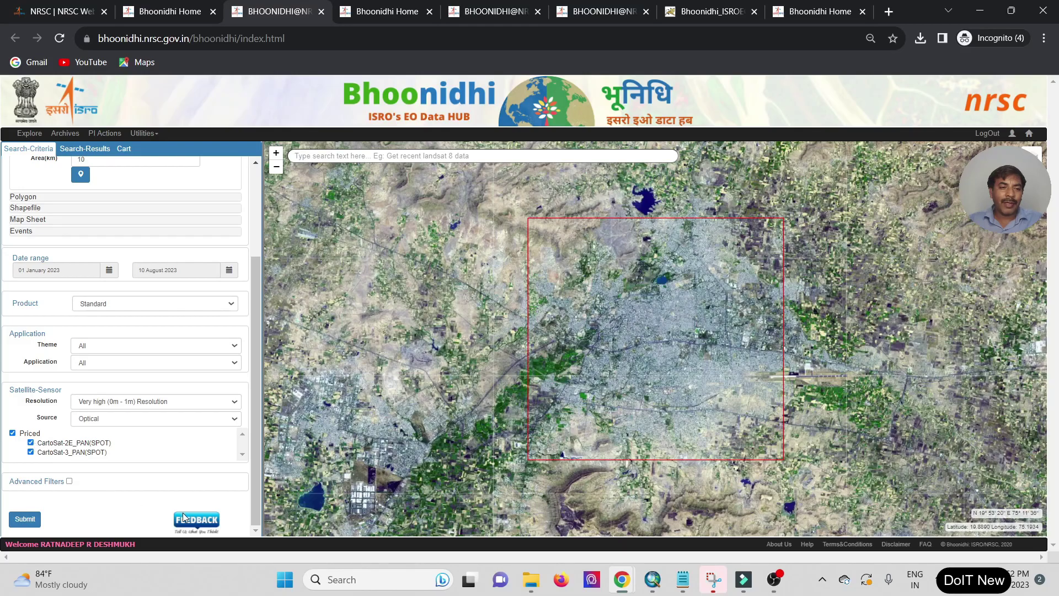
{"action": "left_click", "coordinate": [27, 521]}
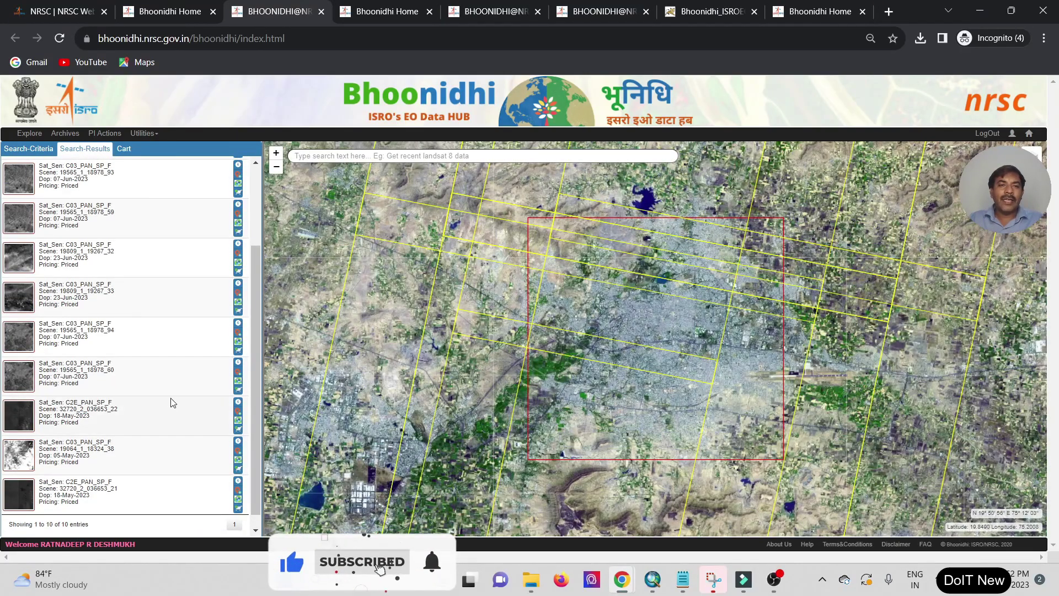
- Zoom the map out to see all 10 priced CartoSat PAN scene footprints
{"action": "scroll", "coordinate": [666, 430], "scroll_direction": "down", "scroll_amount": 2}
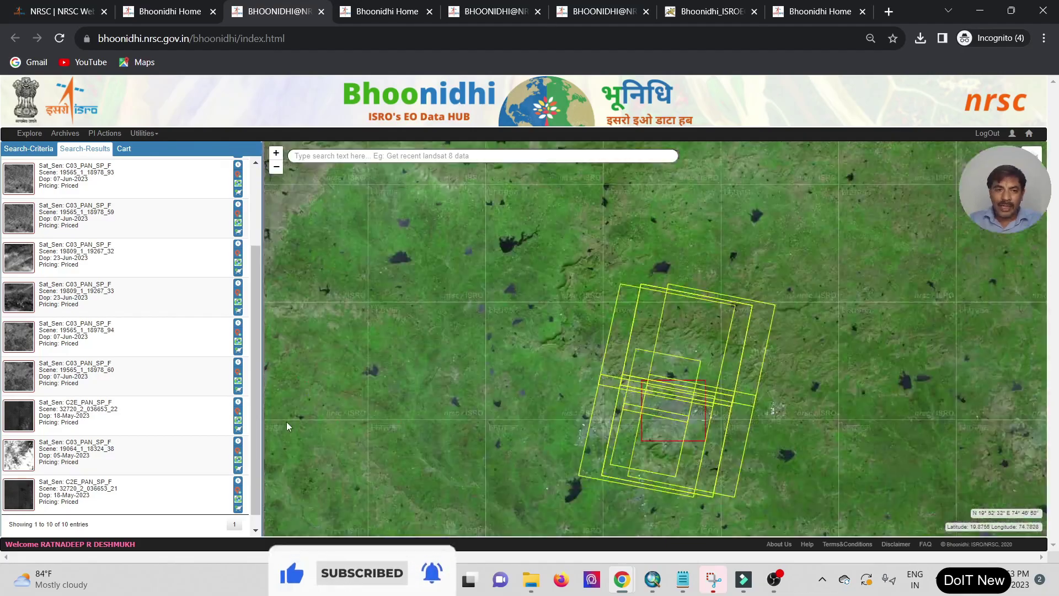
- Back in the search criteria, set the start date to 30 April 2023
{"action": "left_click", "coordinate": [22, 150]}
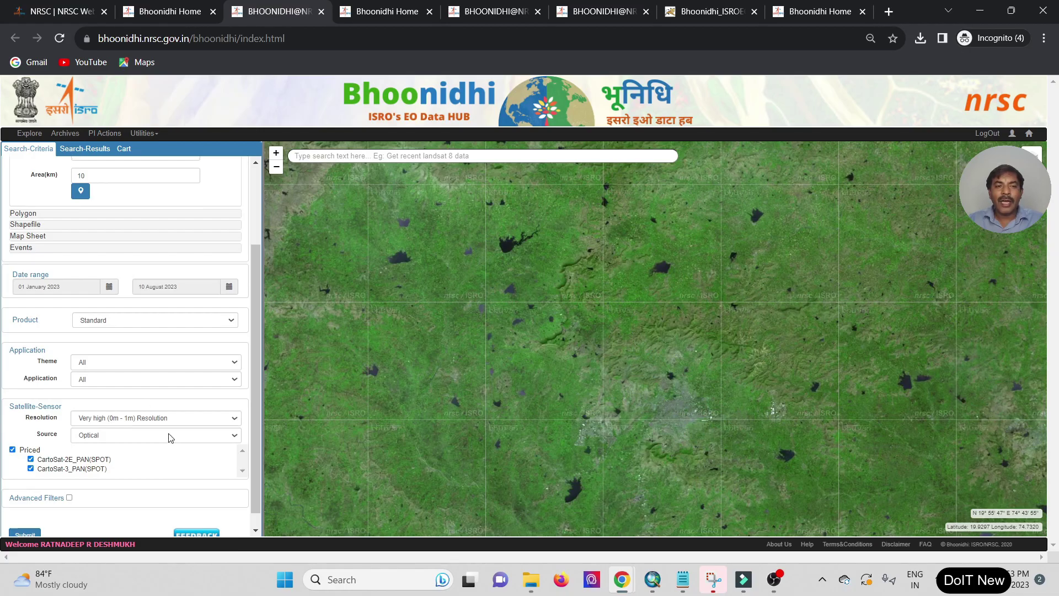
{"action": "scroll", "coordinate": [171, 437], "scroll_direction": "up", "scroll_amount": 2}
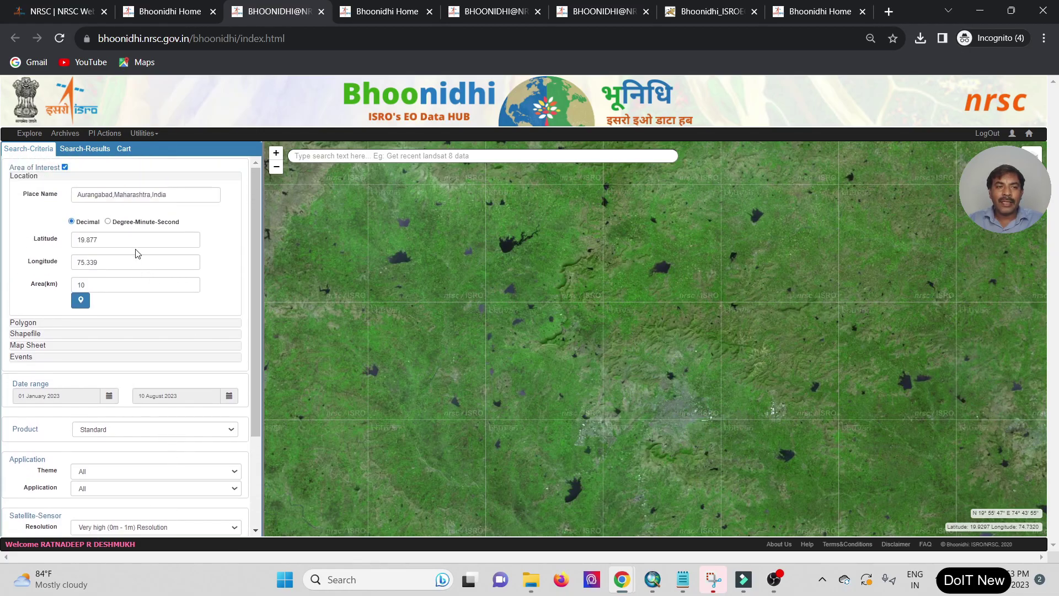
{"action": "left_click", "coordinate": [108, 396]}
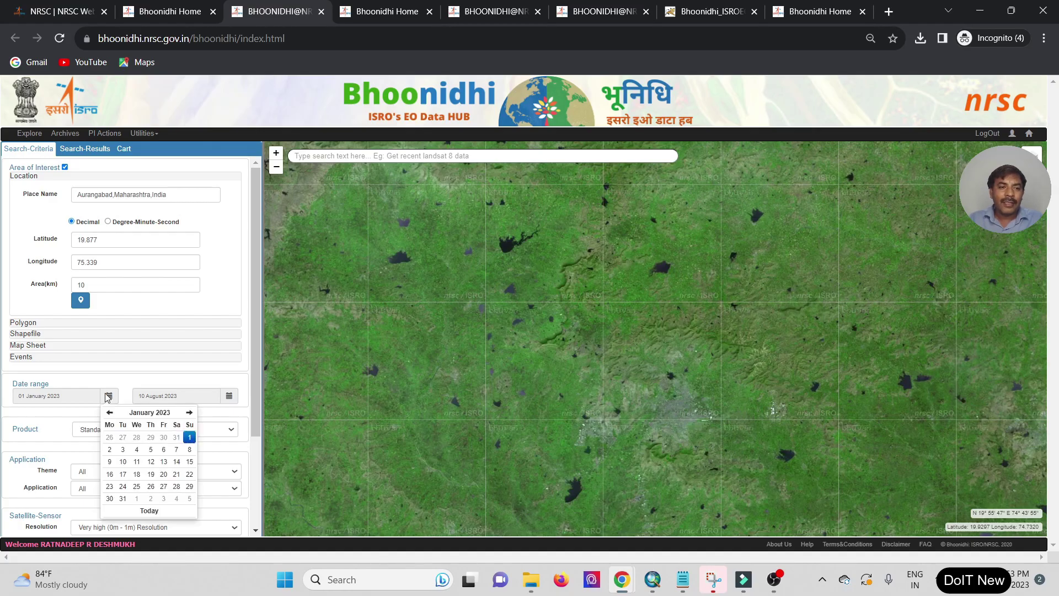
{"action": "left_click", "coordinate": [155, 412]}
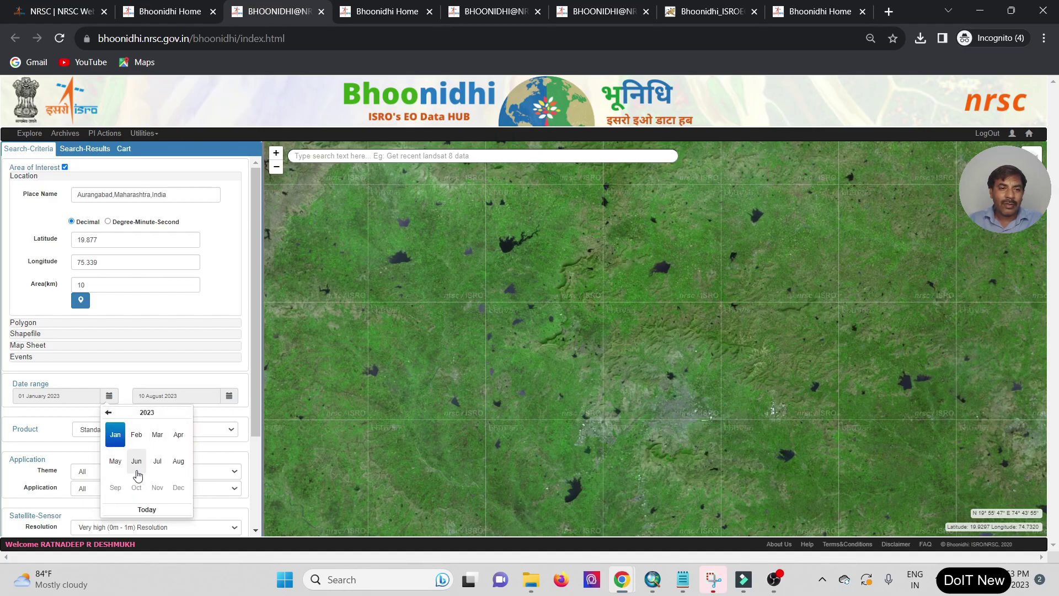
{"action": "left_click", "coordinate": [176, 436]}
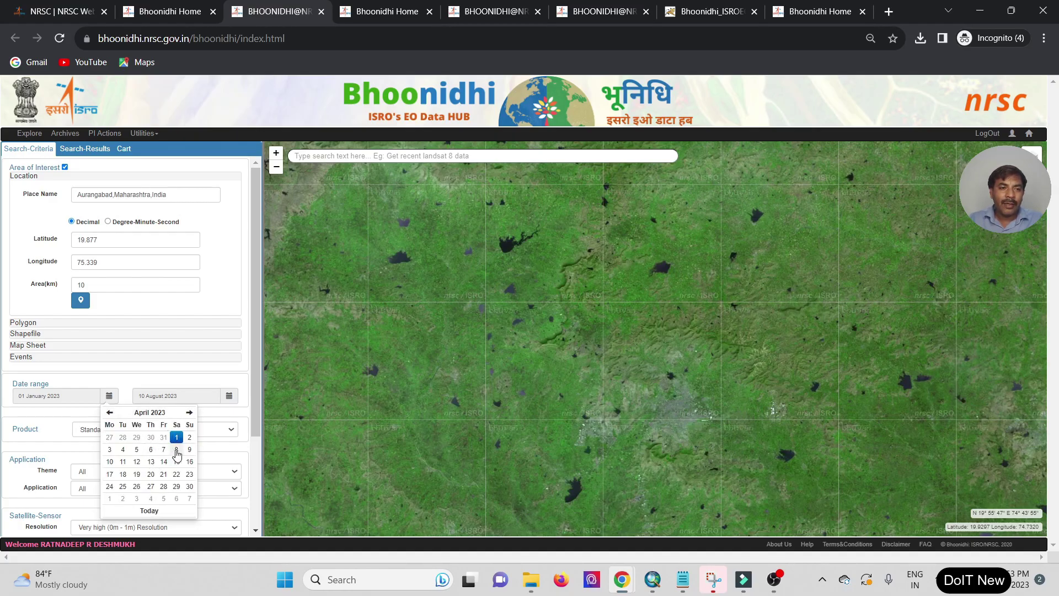
{"action": "left_click", "coordinate": [190, 487]}
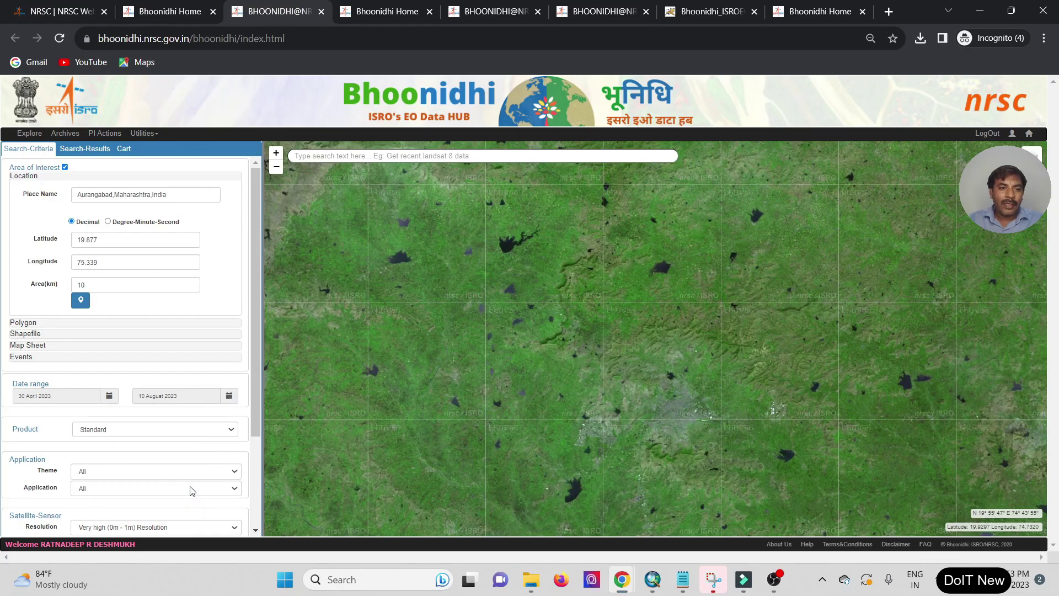
- Set the end date to 18 May 2023 and tick Priced and CartoSat-2E_PAN(SPOT)
{"action": "left_click", "coordinate": [193, 396]}
{"action": "left_click", "coordinate": [269, 412]}
{"action": "left_click", "coordinate": [234, 465]}
{"action": "left_click", "coordinate": [270, 474]}
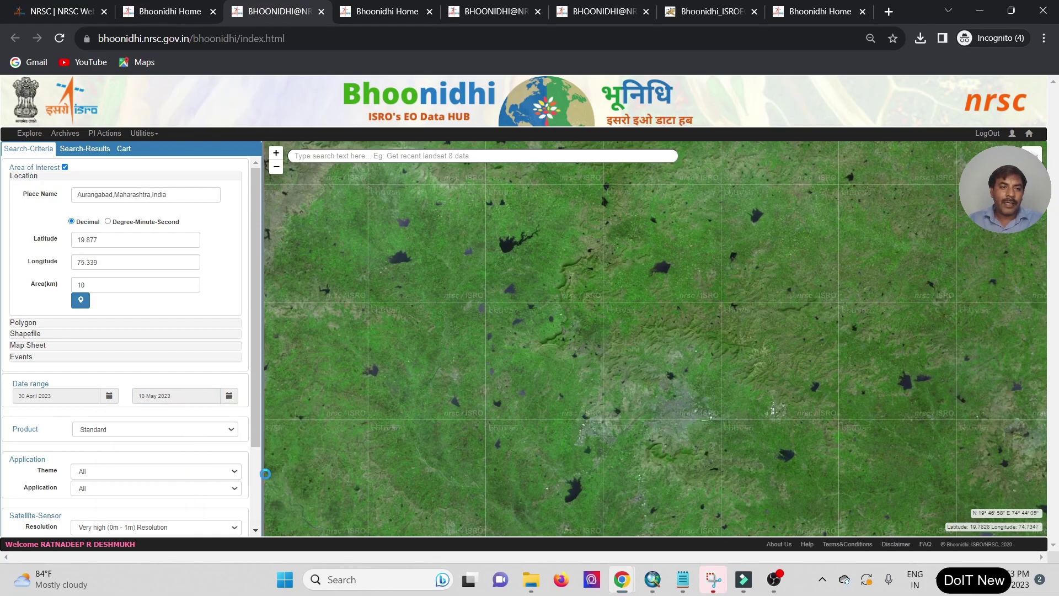
{"action": "scroll", "coordinate": [256, 447], "scroll_direction": "down", "scroll_amount": 2}
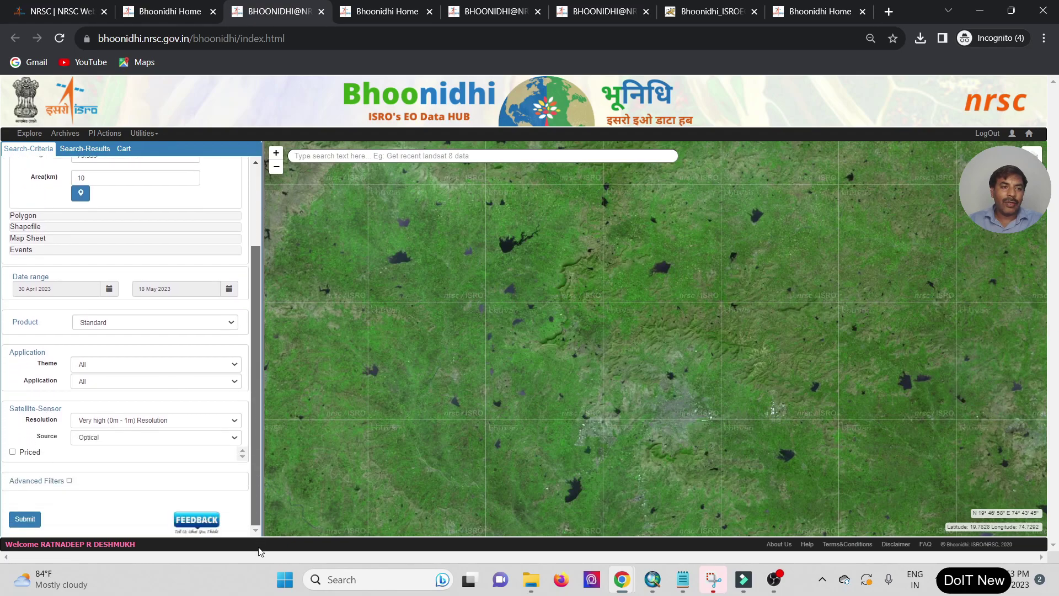
{"action": "left_click", "coordinate": [12, 452]}
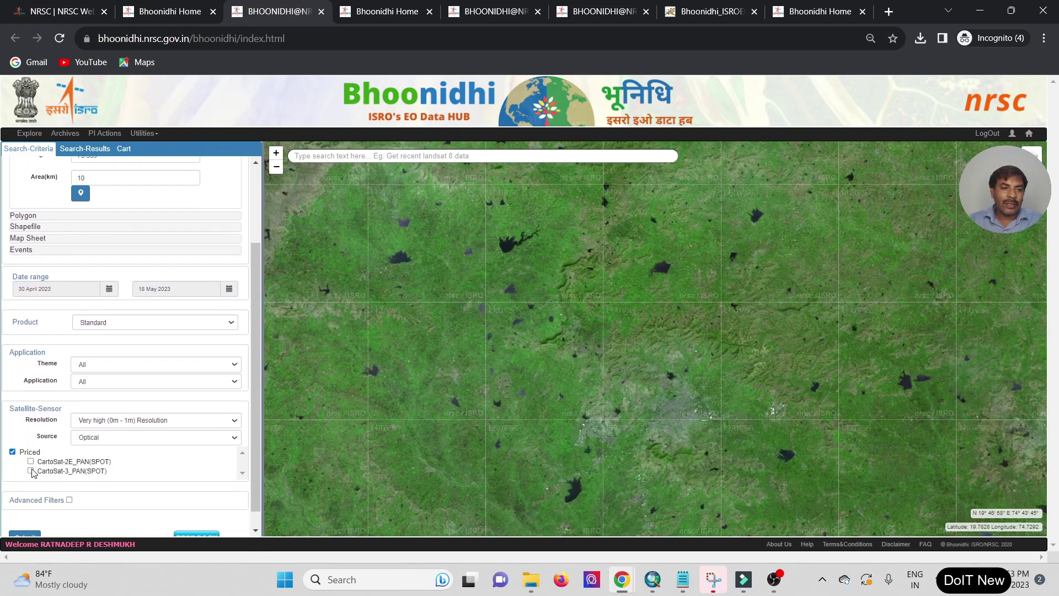
{"action": "left_click", "coordinate": [30, 462]}
- Submit the narrowed search to list the four matching PAN scenes
{"action": "scroll", "coordinate": [211, 499], "scroll_direction": "down", "scroll_amount": 1}
{"action": "left_click", "coordinate": [25, 515]}
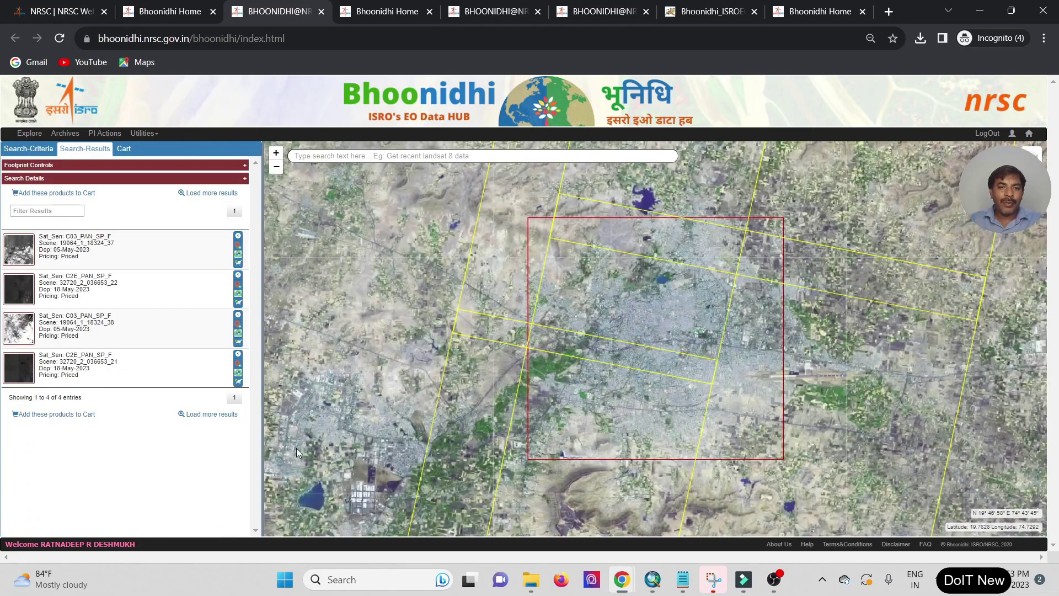
{"action": "scroll", "coordinate": [693, 428], "scroll_direction": "down", "scroll_amount": 1}
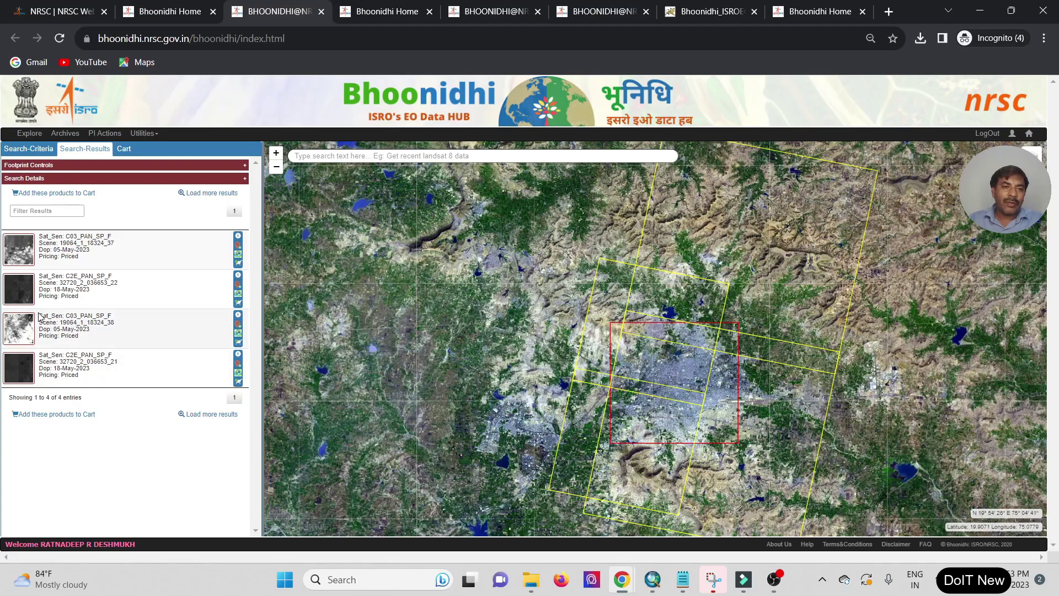
- Preview the third scene's full browse image, then outline the fourth C2E scene on the map
{"action": "left_click", "coordinate": [22, 330]}
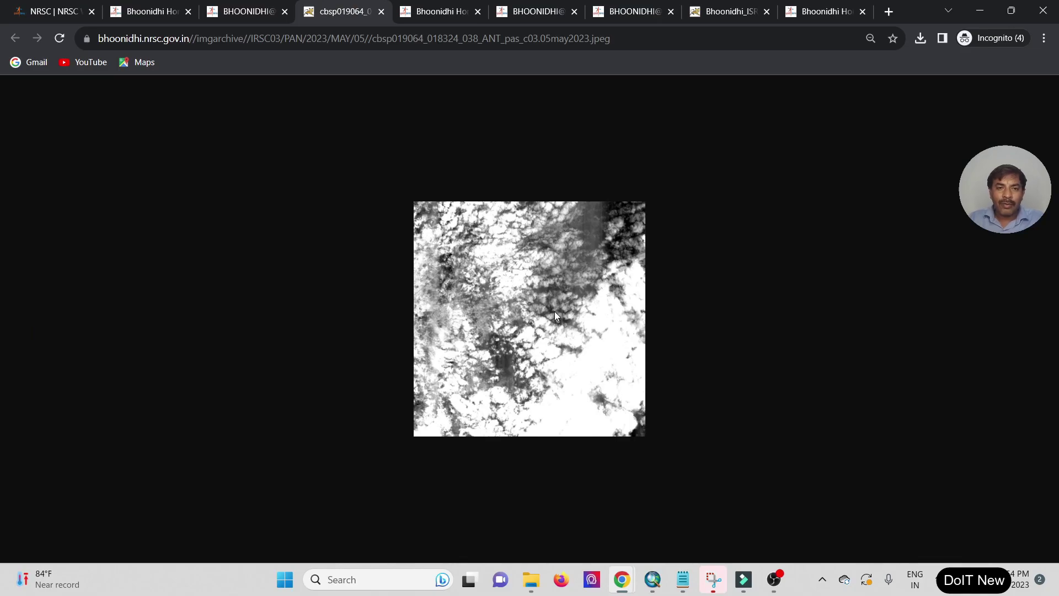
{"action": "key", "text": "ctrl+w"}
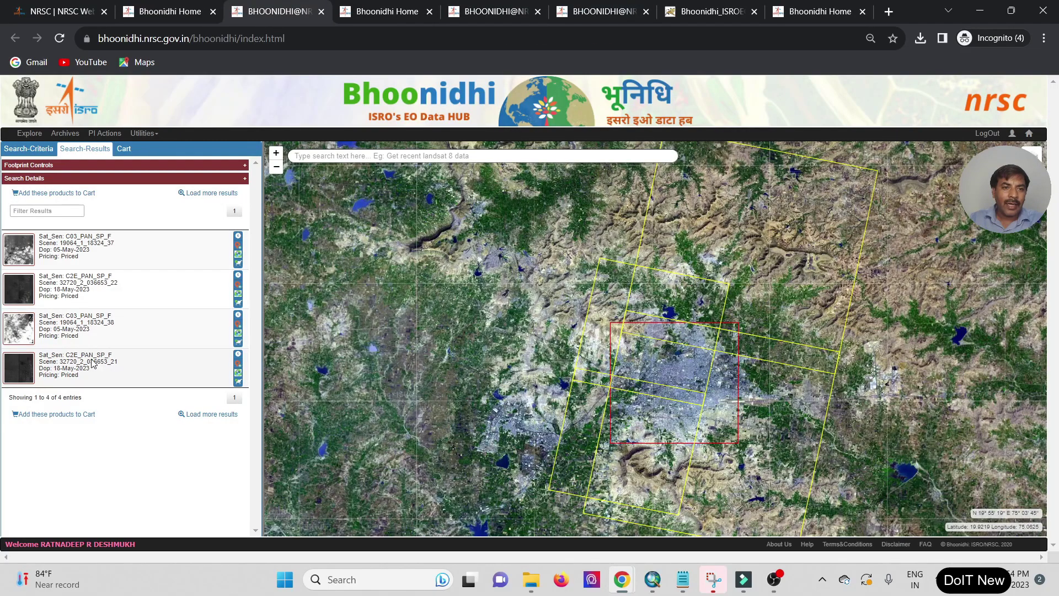
{"action": "left_click", "coordinate": [238, 364]}
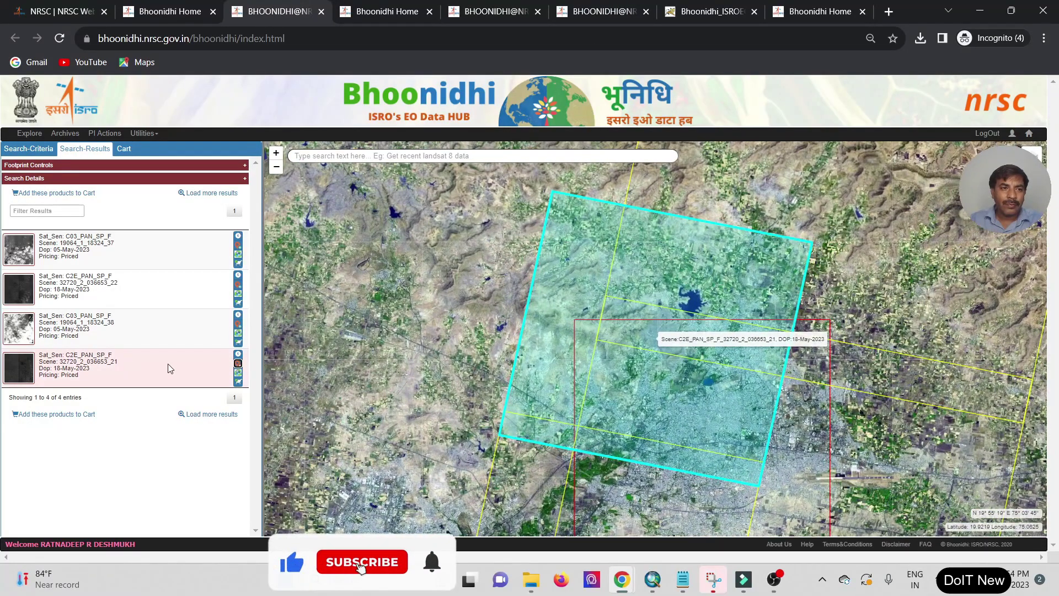
- Brighten the fourth scene's metadata preview and set its contrast to 30, overlaying it on the map
{"action": "left_click", "coordinate": [238, 353]}
{"action": "left_click_drag", "start_coordinate": [278, 446], "coordinate": [350, 447]}
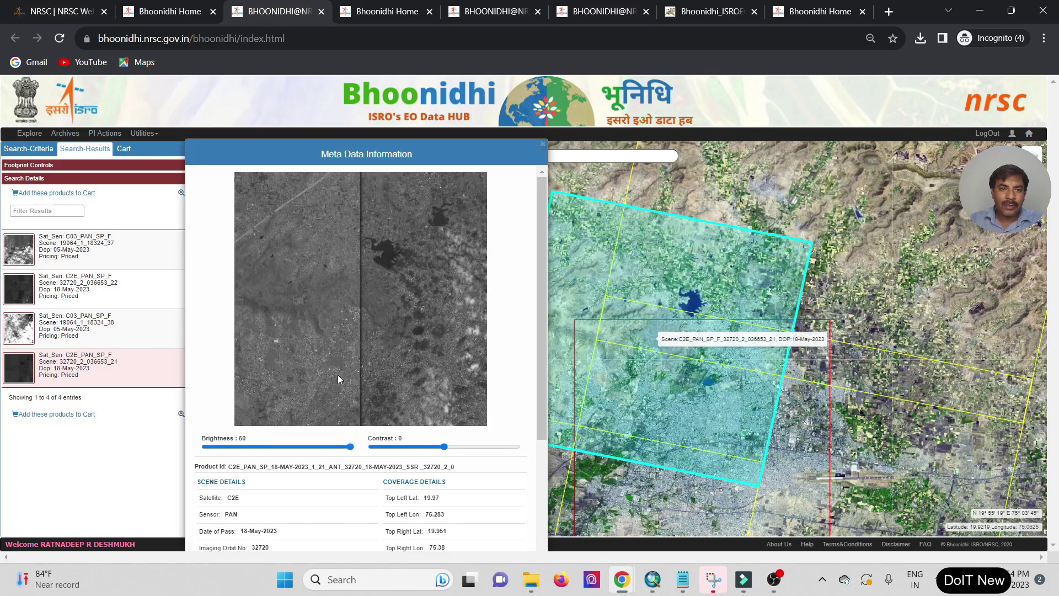
{"action": "scroll", "coordinate": [338, 375], "scroll_direction": "down", "scroll_amount": 3}
{"action": "scroll", "coordinate": [341, 379], "scroll_direction": "up", "scroll_amount": 1}
{"action": "left_click_drag", "start_coordinate": [444, 351], "coordinate": [487, 350]}
{"action": "scroll", "coordinate": [431, 351], "scroll_direction": "up", "scroll_amount": 2}
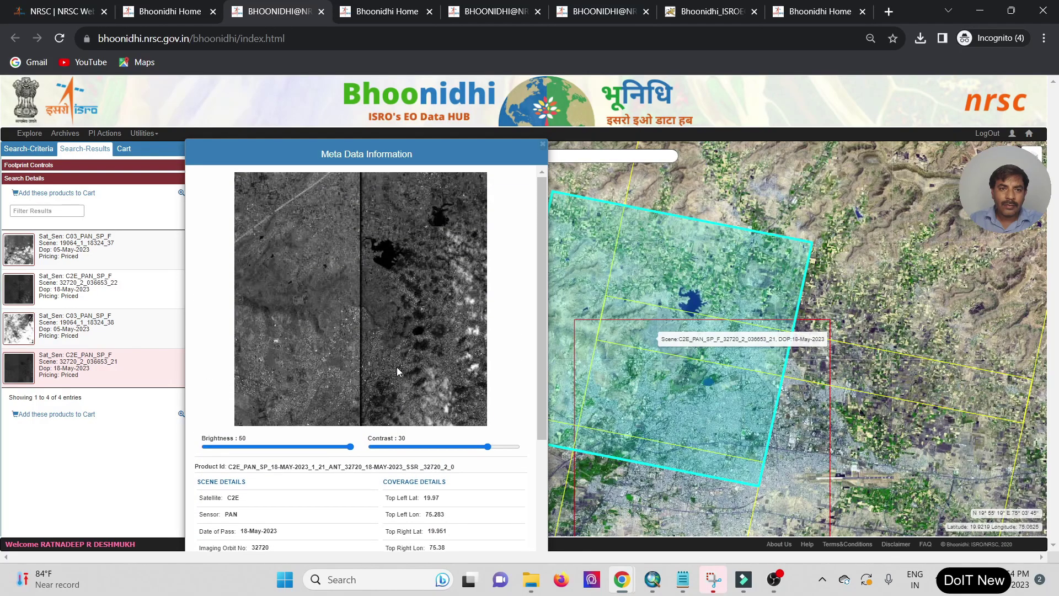
{"action": "key", "text": "Escape"}
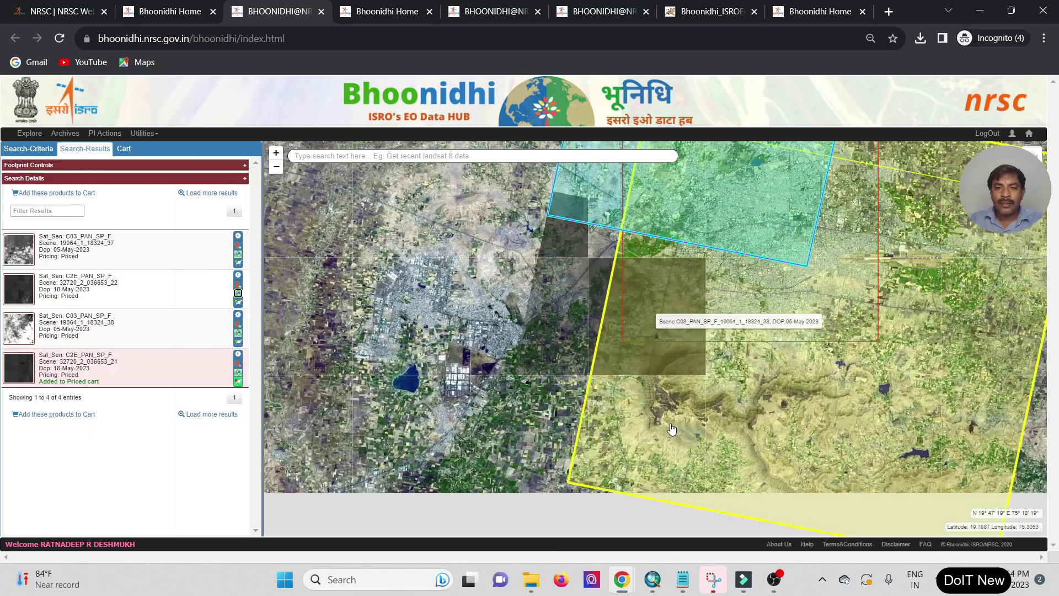
- Add all four scenes to the cart, then untick the first and third, keeping only the two C2E PAN scenes
{"action": "left_click", "coordinate": [238, 303]}
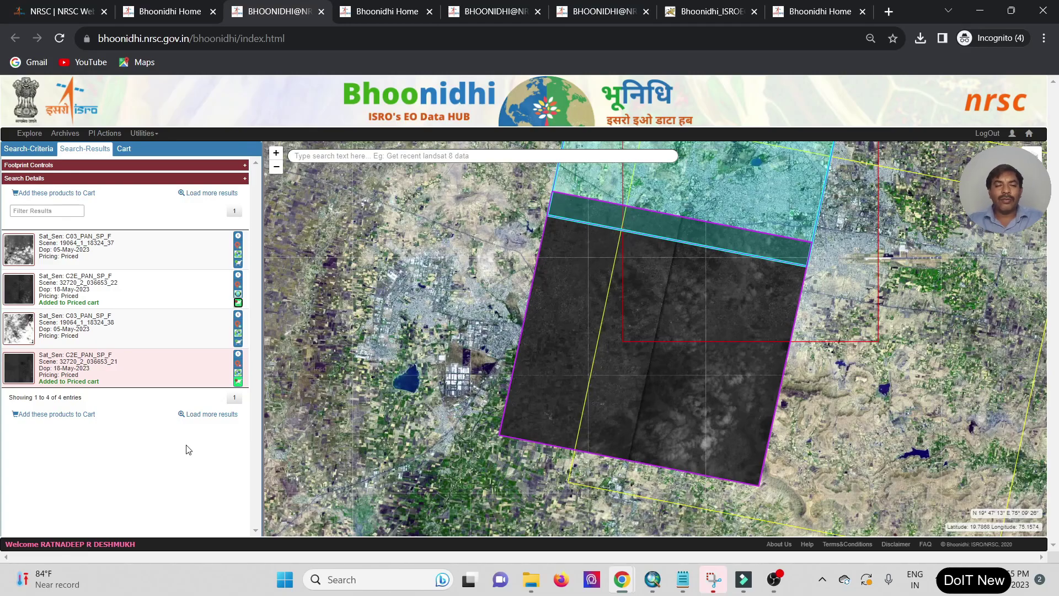
{"action": "left_click", "coordinate": [62, 415]}
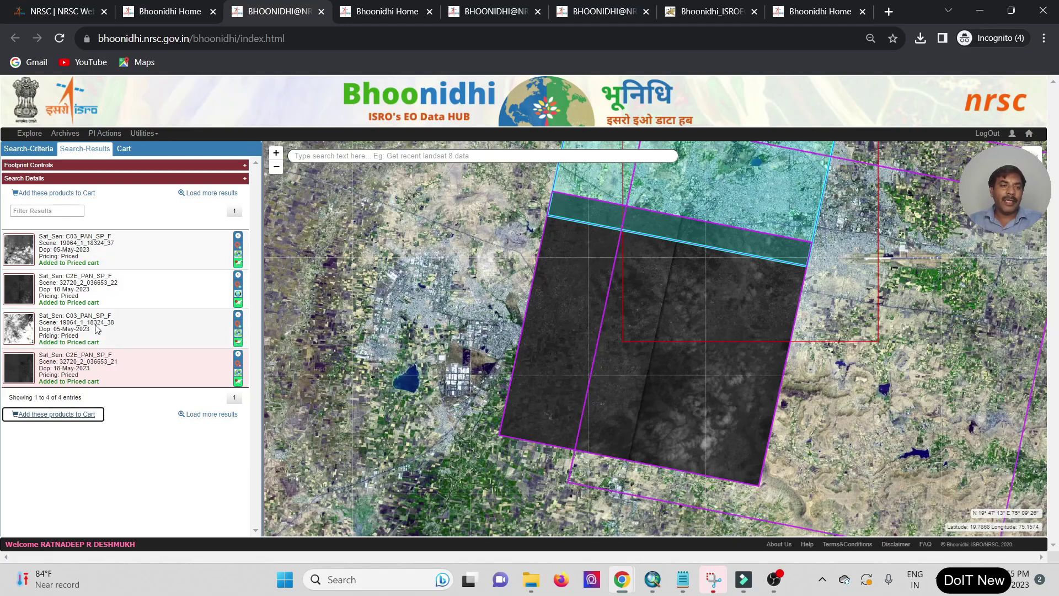
{"action": "left_click", "coordinate": [237, 342]}
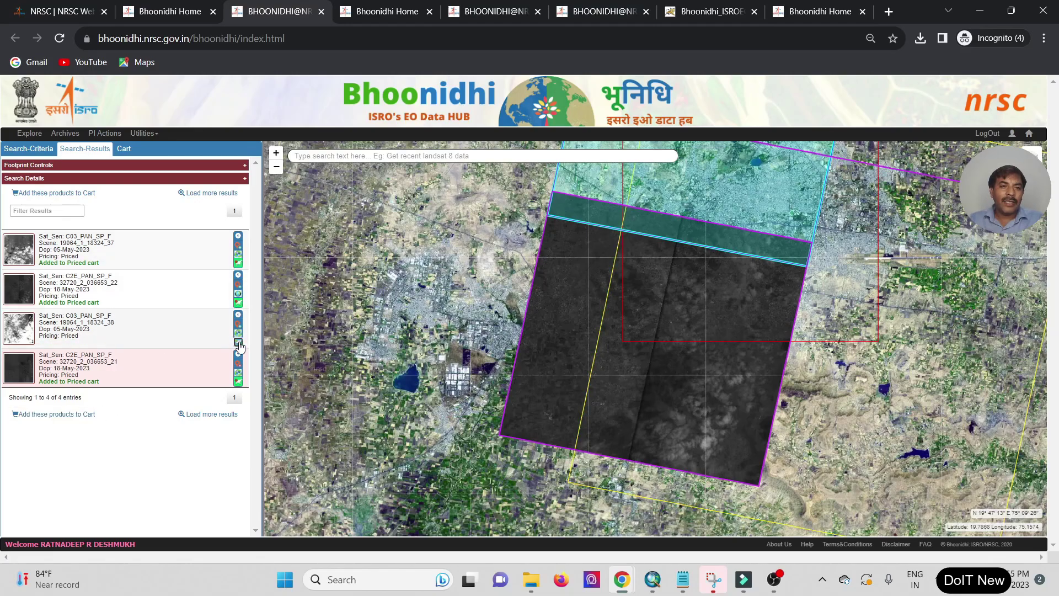
{"action": "left_click", "coordinate": [237, 262]}
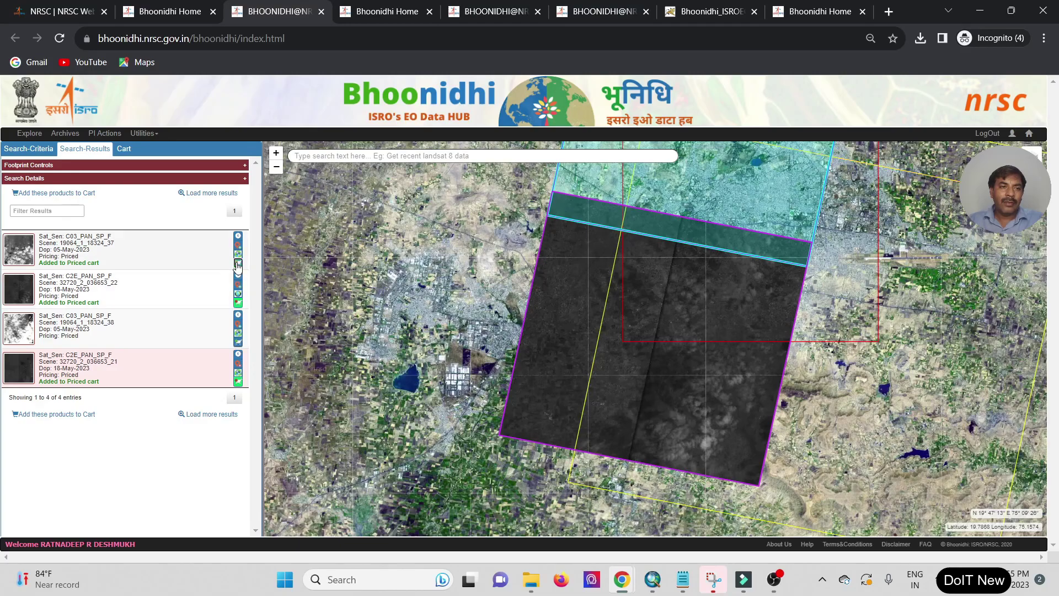
{"action": "left_click", "coordinate": [123, 149]}
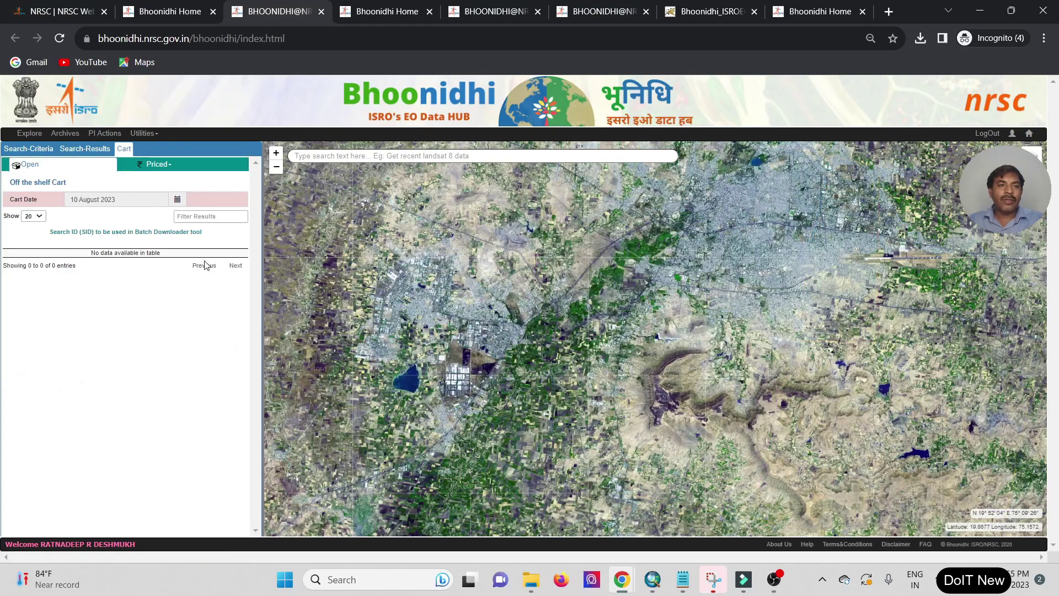
- Switch the priced cart to Single Scene and bring up product specifications for the two C2E PAN scenes
{"action": "left_click", "coordinate": [195, 216]}
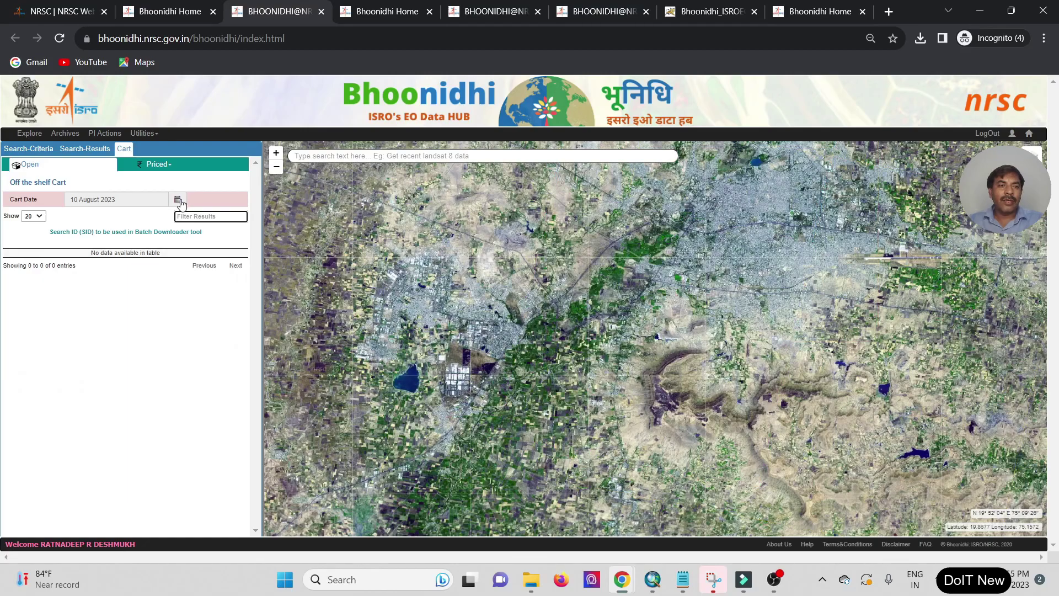
{"action": "left_click", "coordinate": [160, 166]}
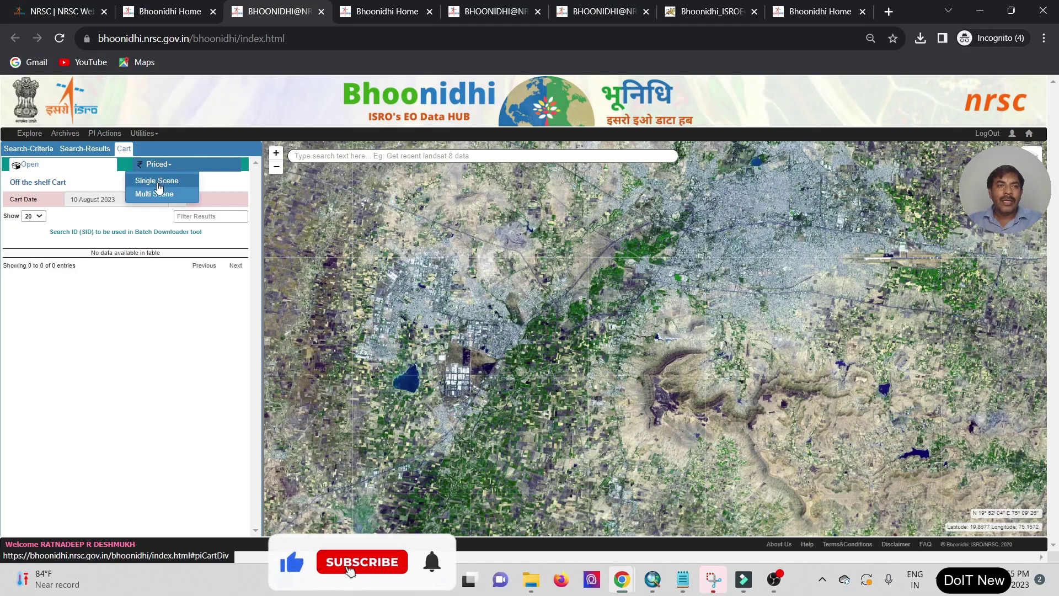
{"action": "left_click", "coordinate": [158, 181]}
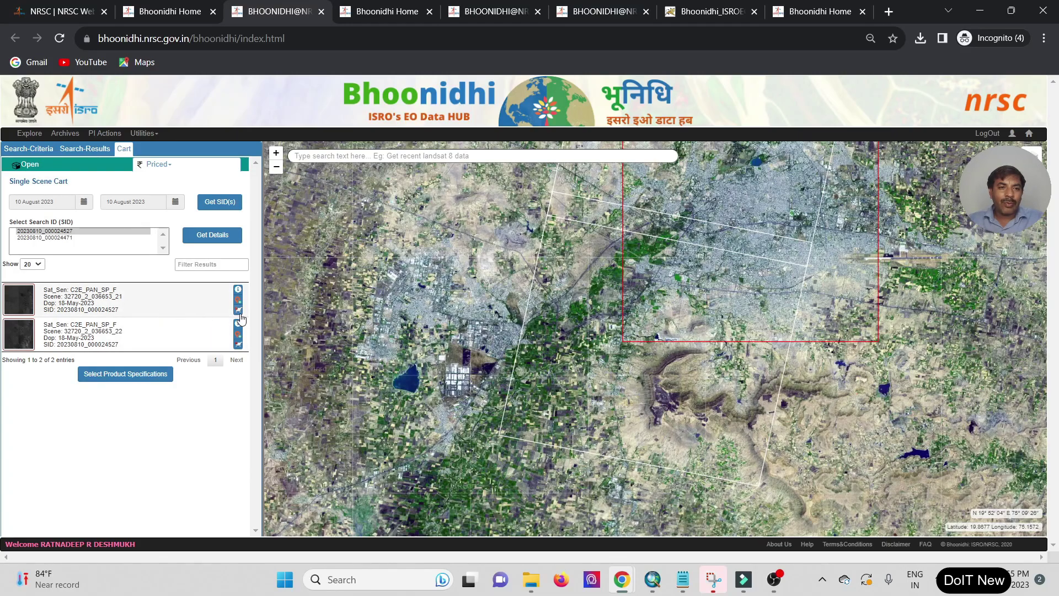
{"action": "left_click", "coordinate": [120, 378]}
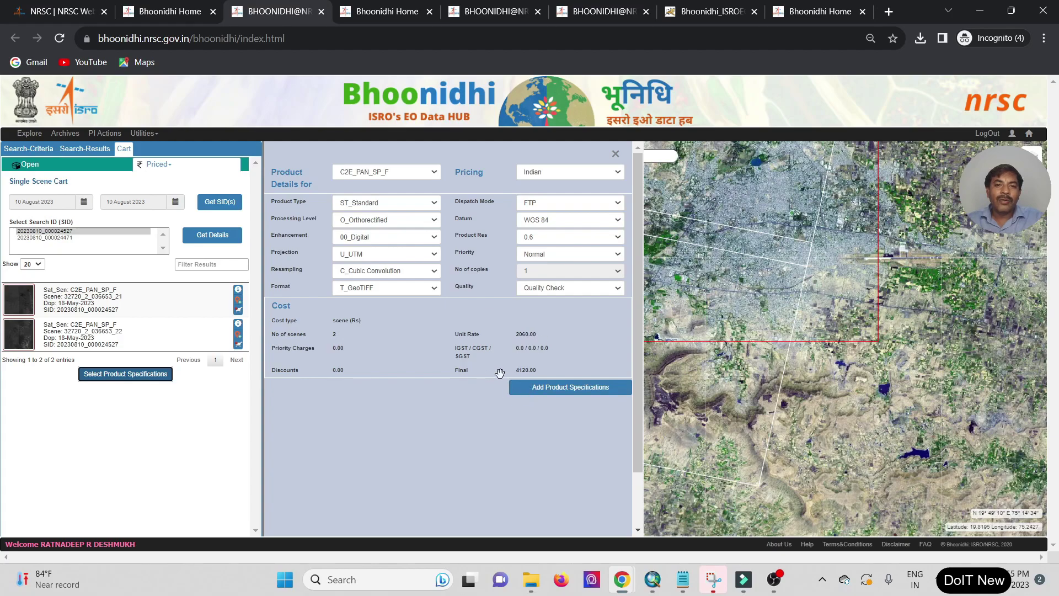
- Add the C2E PAN product specifications (Rs 4120), then bring up the remittance procedure PDF after the PI reference warning
{"action": "left_click", "coordinate": [545, 392]}
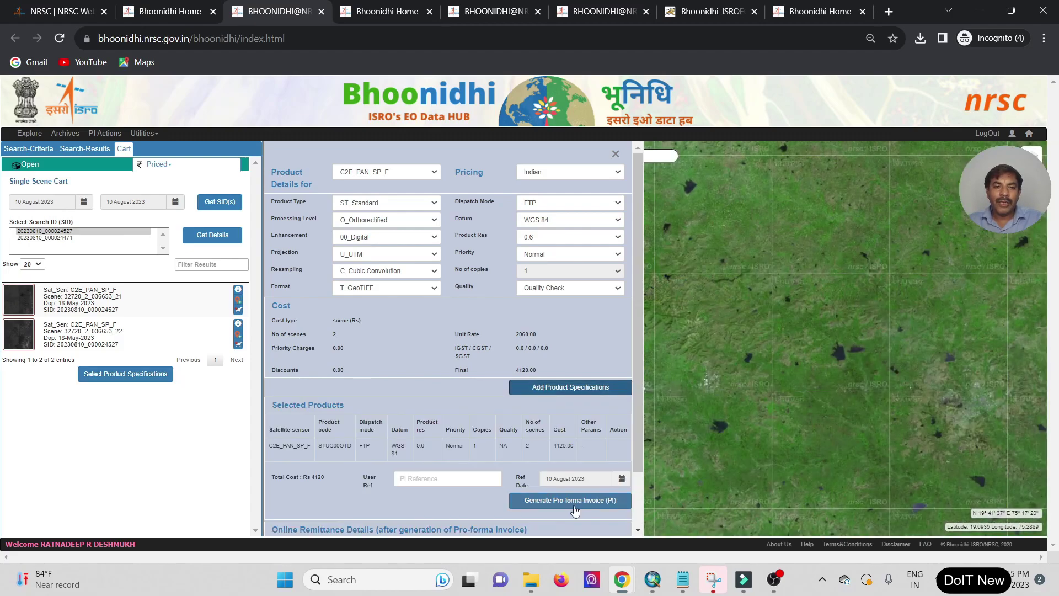
{"action": "left_click_drag", "start_coordinate": [637, 441], "coordinate": [647, 534]}
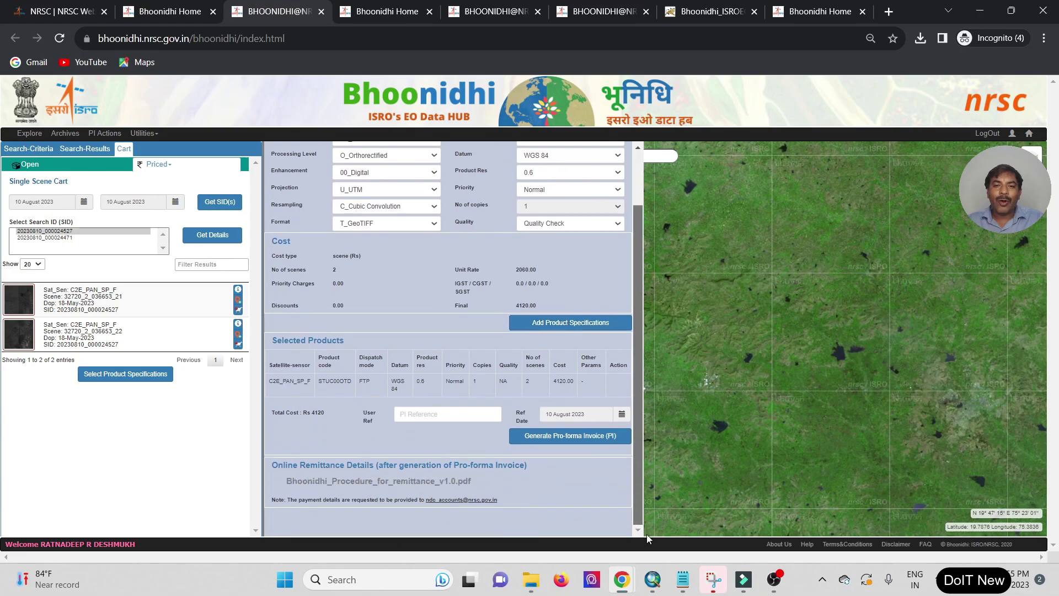
{"action": "left_click", "coordinate": [568, 437]}
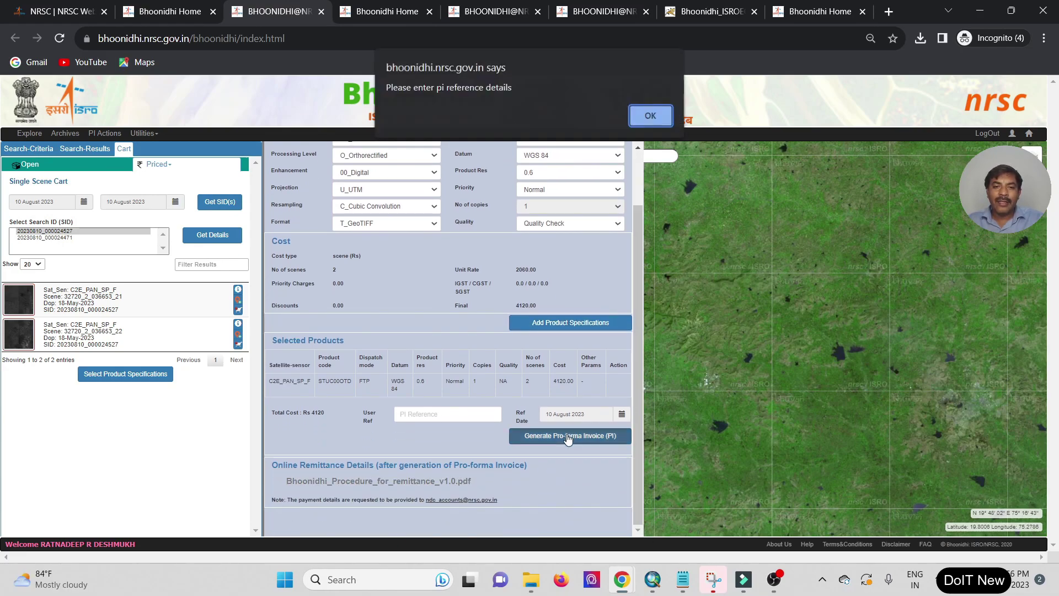
{"action": "left_click", "coordinate": [646, 118]}
{"action": "left_click", "coordinate": [403, 416]}
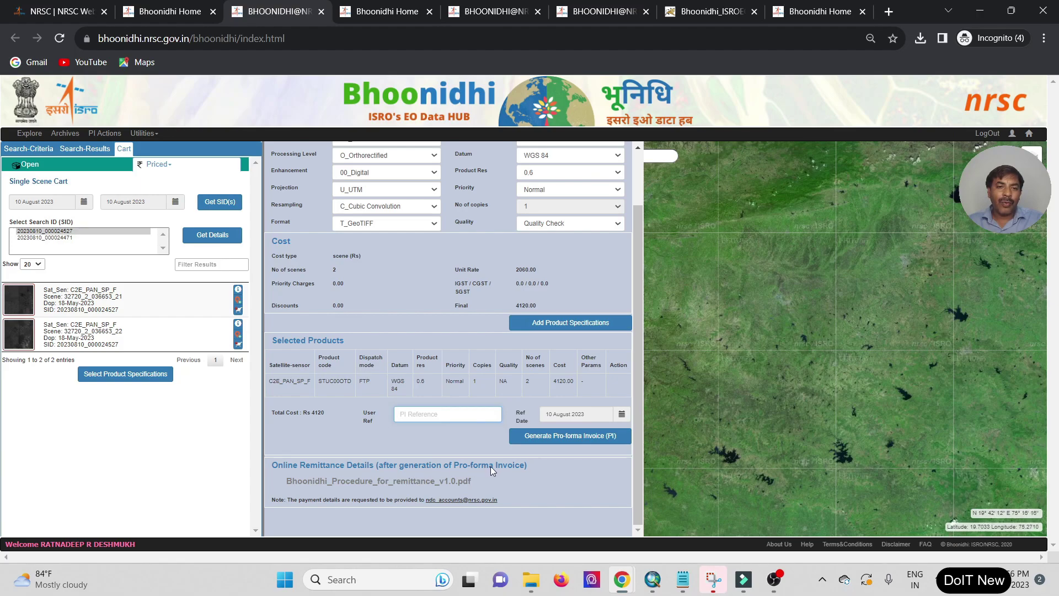
{"action": "left_click", "coordinate": [342, 481]}
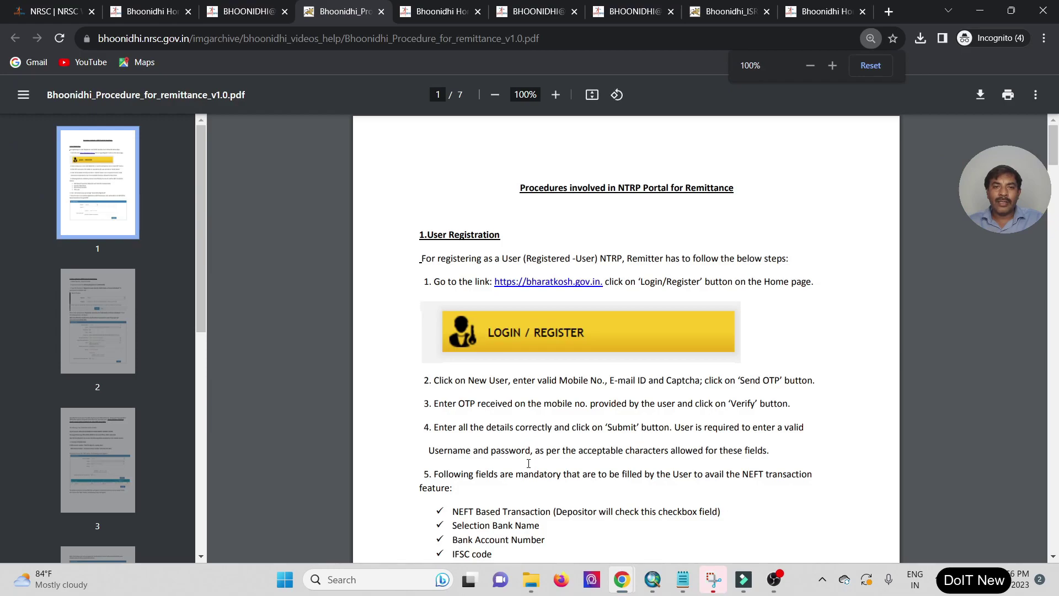
- Read the remittance PDF down to the page 6 sample challan, highlight the bank and agency names, then close it
{"action": "scroll", "coordinate": [528, 463], "scroll_direction": "down", "scroll_amount": 10}
{"action": "scroll", "coordinate": [529, 467], "scroll_direction": "down", "scroll_amount": 9}
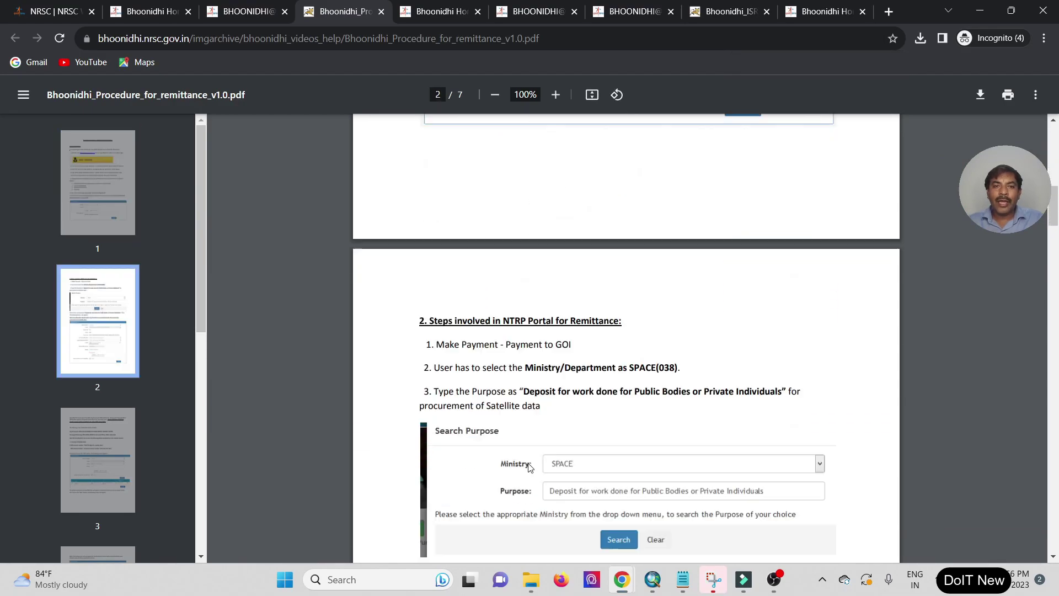
{"action": "scroll", "coordinate": [528, 468], "scroll_direction": "down", "scroll_amount": 5}
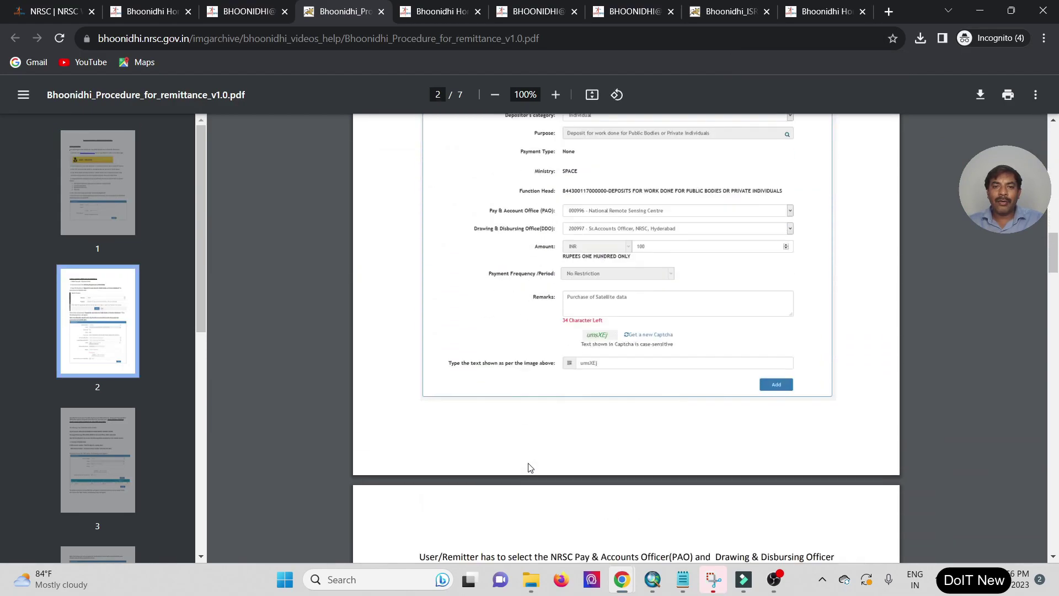
{"action": "scroll", "coordinate": [528, 468], "scroll_direction": "down", "scroll_amount": 18}
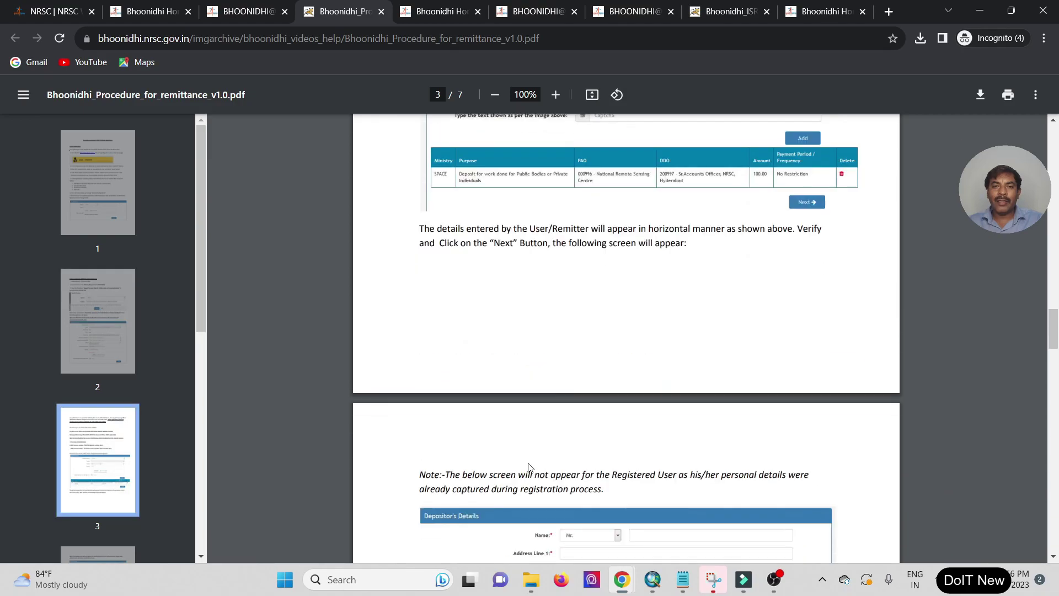
{"action": "scroll", "coordinate": [528, 467], "scroll_direction": "down", "scroll_amount": 20}
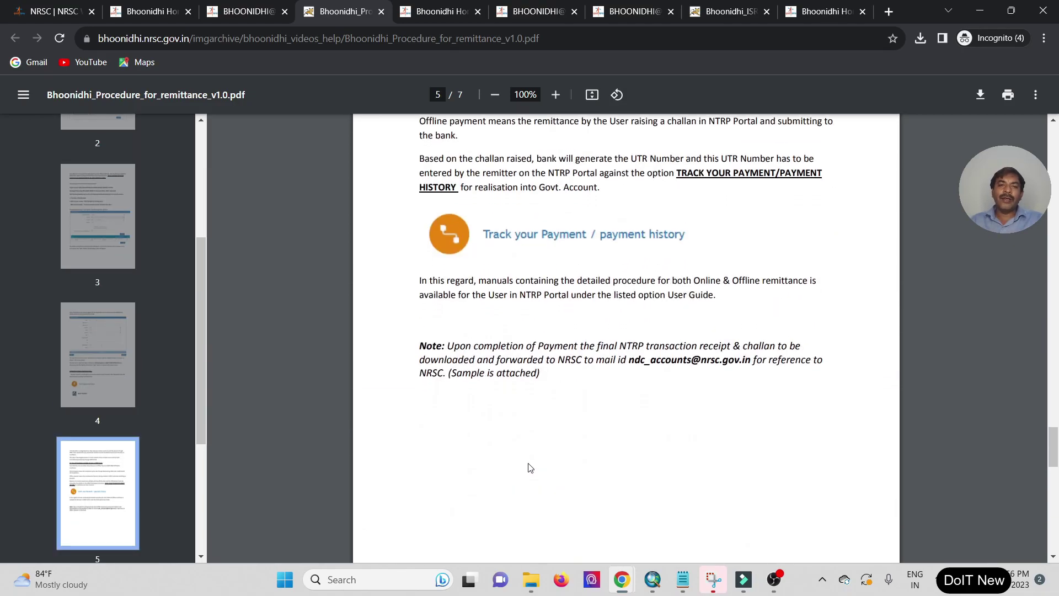
{"action": "scroll", "coordinate": [530, 467], "scroll_direction": "up", "scroll_amount": 6}
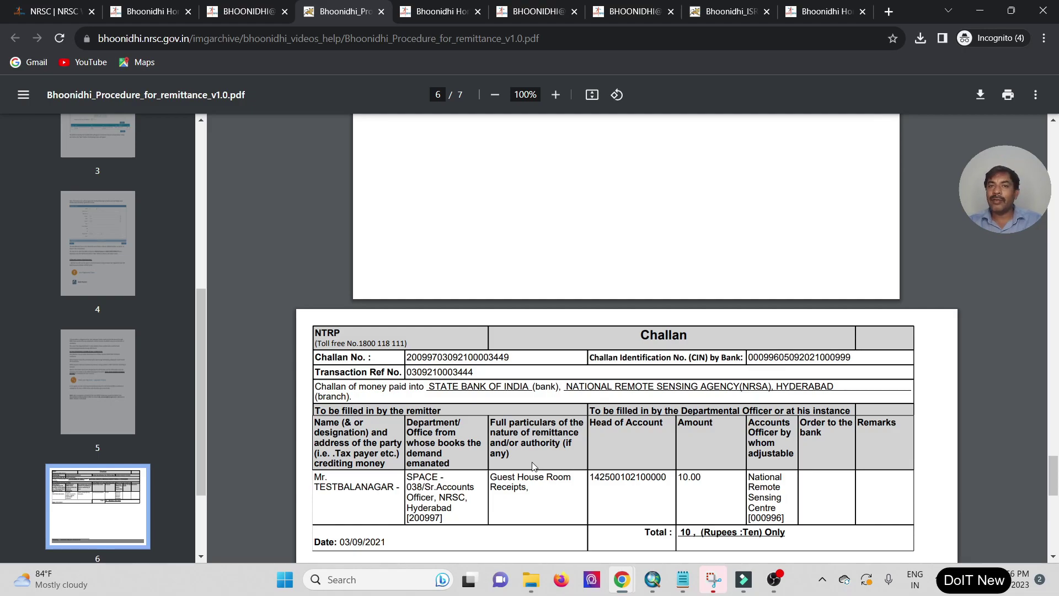
{"action": "scroll", "coordinate": [533, 466], "scroll_direction": "down", "scroll_amount": 4}
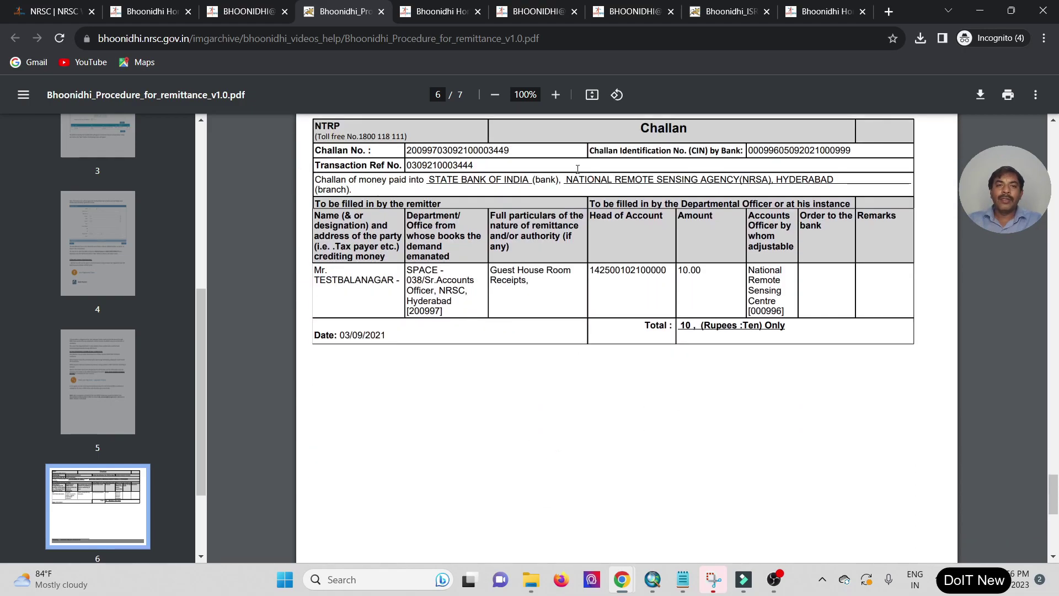
{"action": "left_click_drag", "start_coordinate": [463, 178], "coordinate": [647, 168]}
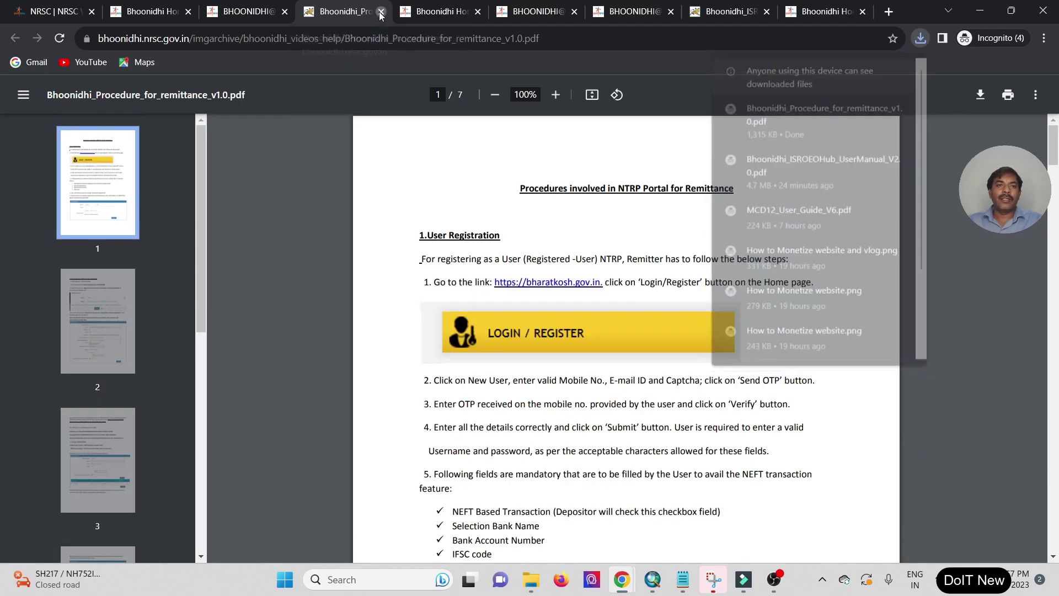
{"action": "left_click", "coordinate": [381, 11]}
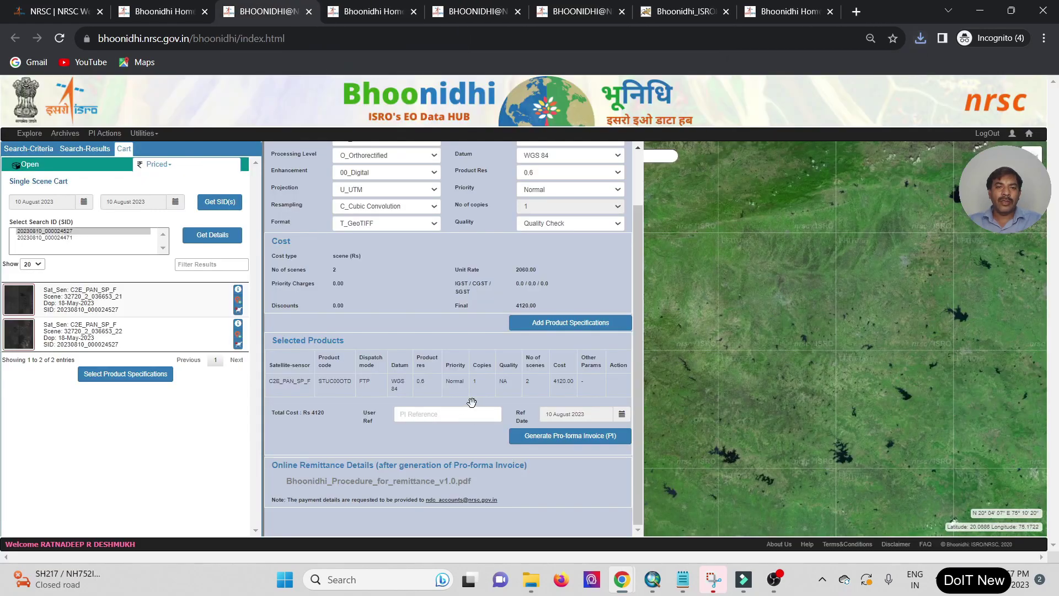
- Enter the user reference number and generate the Rs 4120 pro-forma invoice, acknowledging the confirmation
{"action": "left_click", "coordinate": [427, 412]}
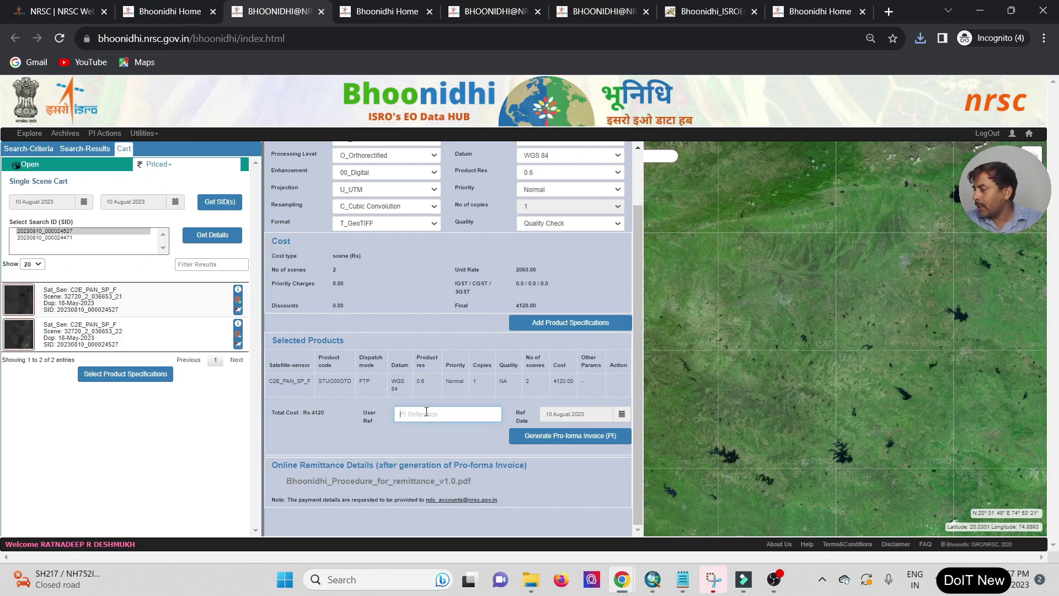
{"action": "type", "text": "0"}
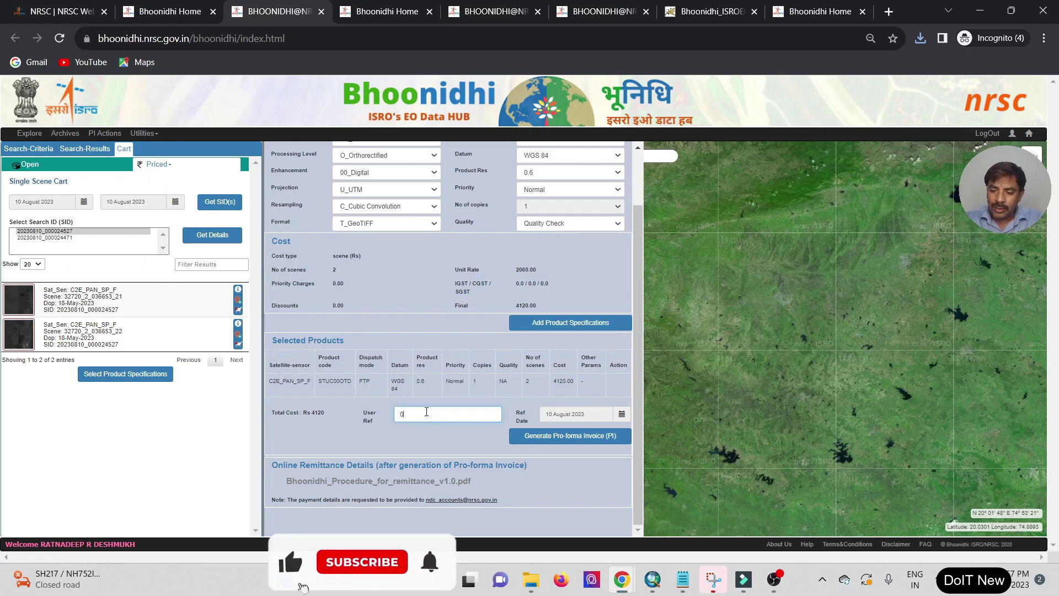
{"action": "type", "text": "307"}
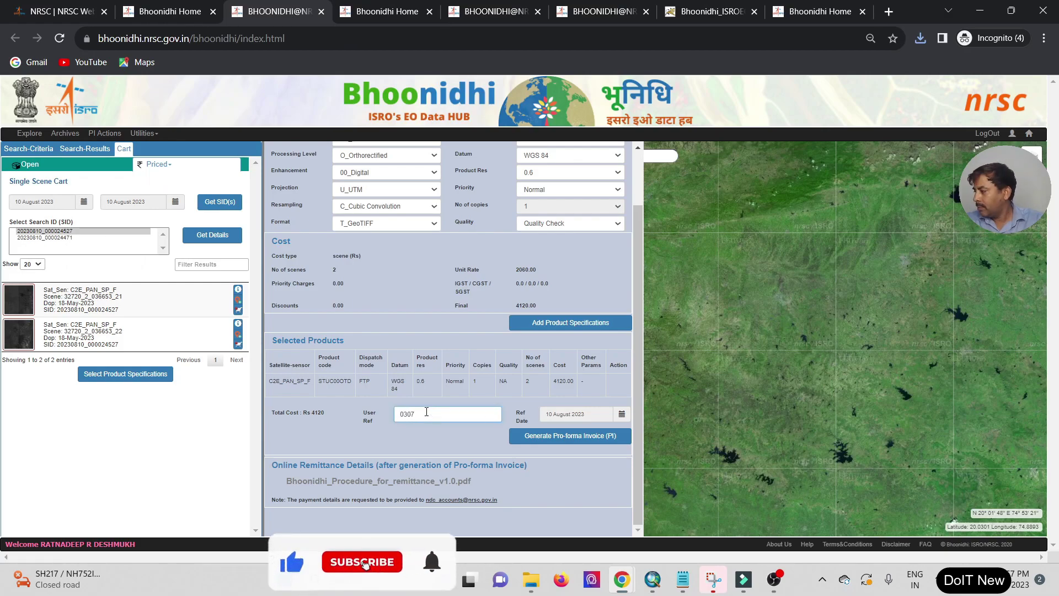
{"action": "type", "text": "81000"}
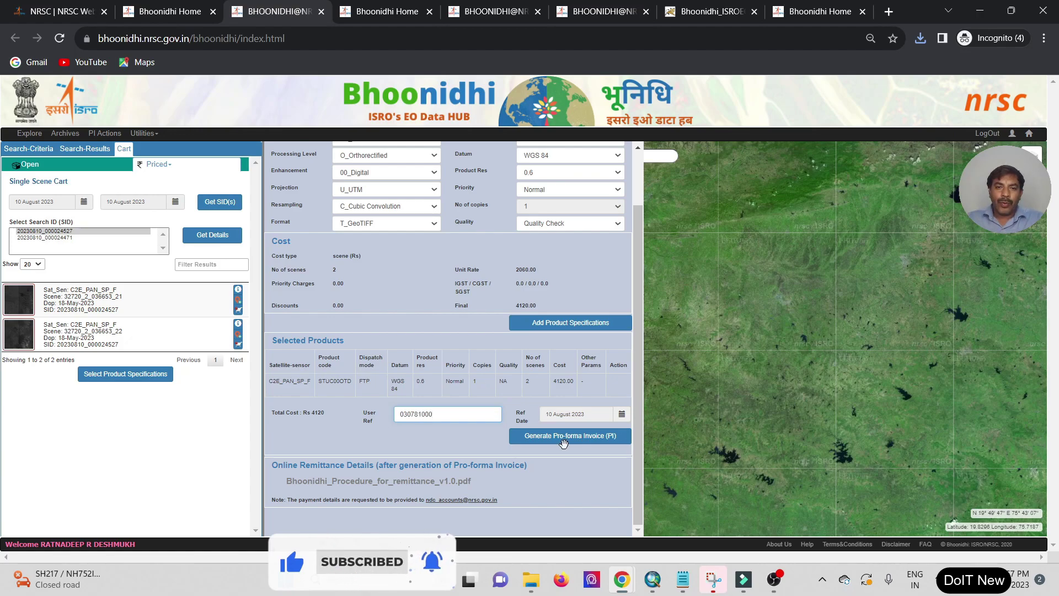
{"action": "left_click", "coordinate": [563, 443]}
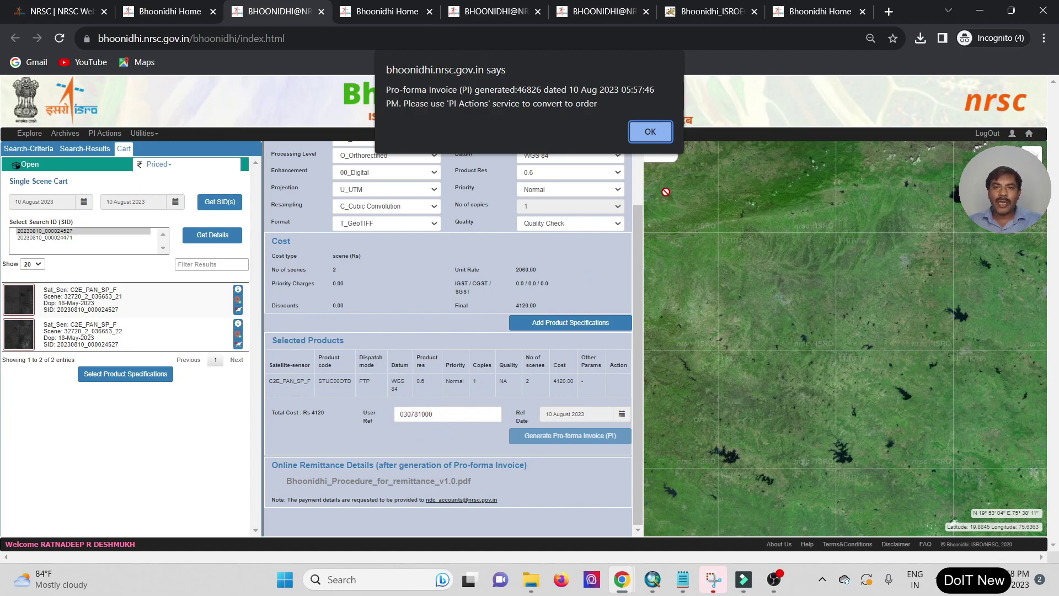
{"action": "left_click_drag", "start_coordinate": [407, 103], "coordinate": [566, 102]}
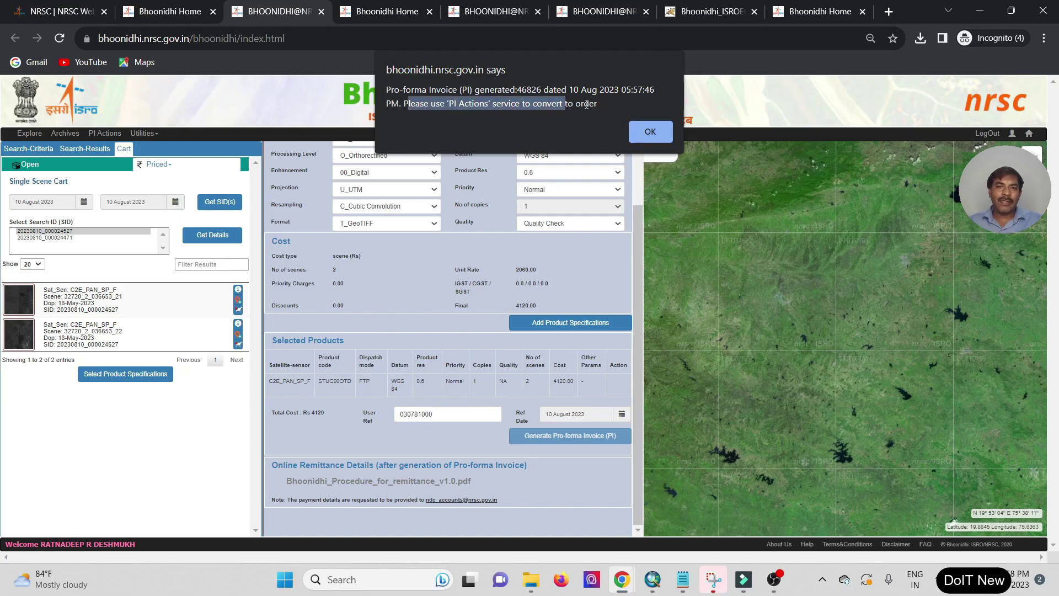
{"action": "left_click", "coordinate": [650, 131]}
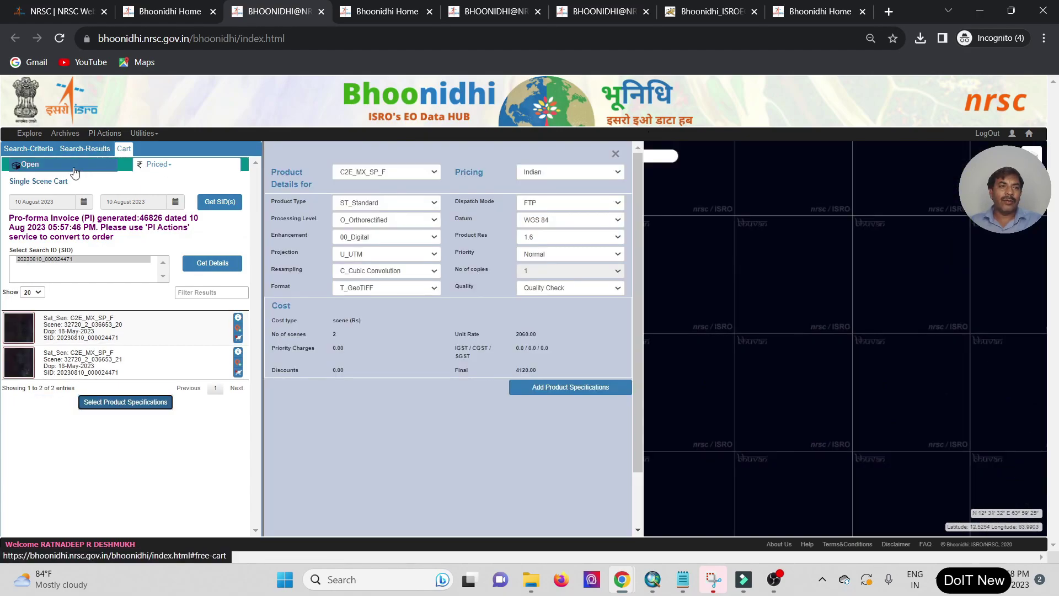
- Go to the Order Status Monitor under Utilities
{"action": "left_click", "coordinate": [37, 168]}
{"action": "left_click", "coordinate": [144, 133]}
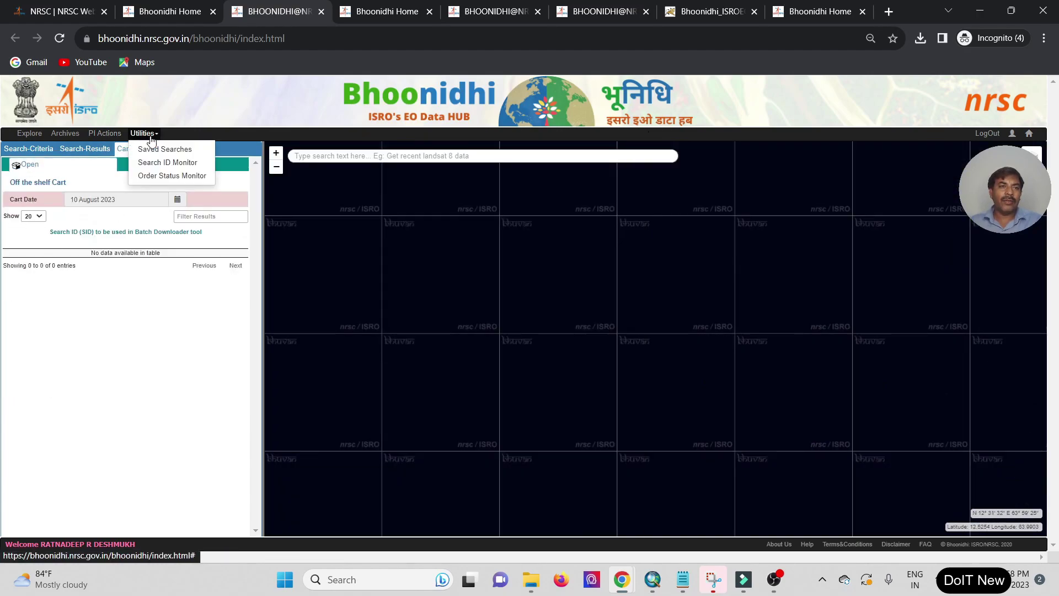
{"action": "left_click", "coordinate": [167, 177]}
- Fetch orders from 10 August 2023 to 10 August 2023 and view the PI Actions list
{"action": "left_click", "coordinate": [76, 177]}
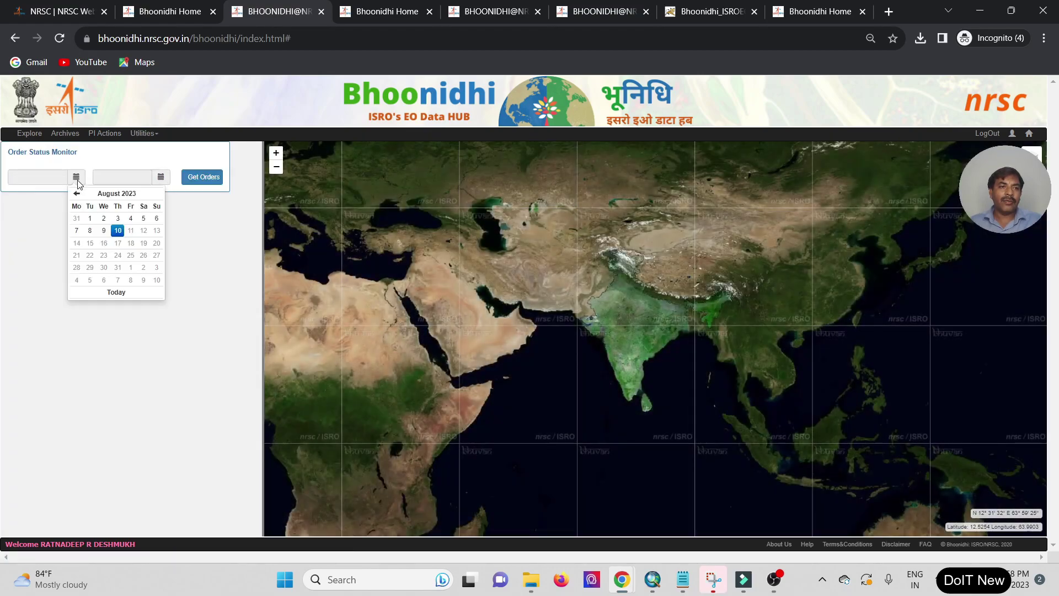
{"action": "left_click", "coordinate": [114, 230]}
{"action": "left_click", "coordinate": [160, 176]}
{"action": "left_click", "coordinate": [159, 230]}
{"action": "left_click", "coordinate": [204, 176]}
{"action": "left_click", "coordinate": [104, 133]}
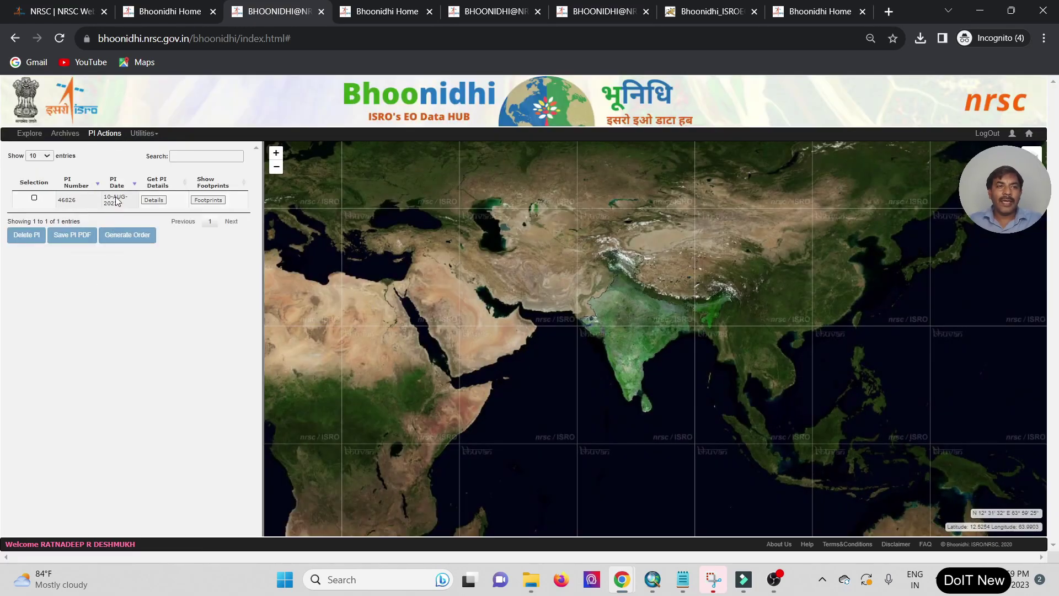
- Review the invoice details, plot its scene footprints over Aurangabad, and tick the invoice's Selection box
{"action": "left_click", "coordinate": [154, 201]}
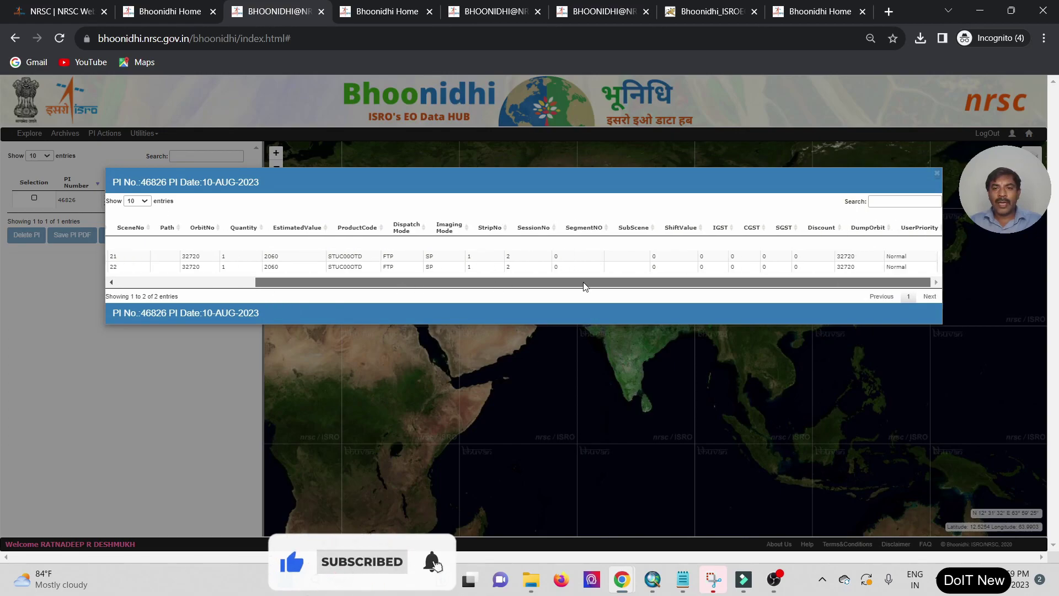
{"action": "left_click_drag", "start_coordinate": [262, 282], "coordinate": [270, 290]}
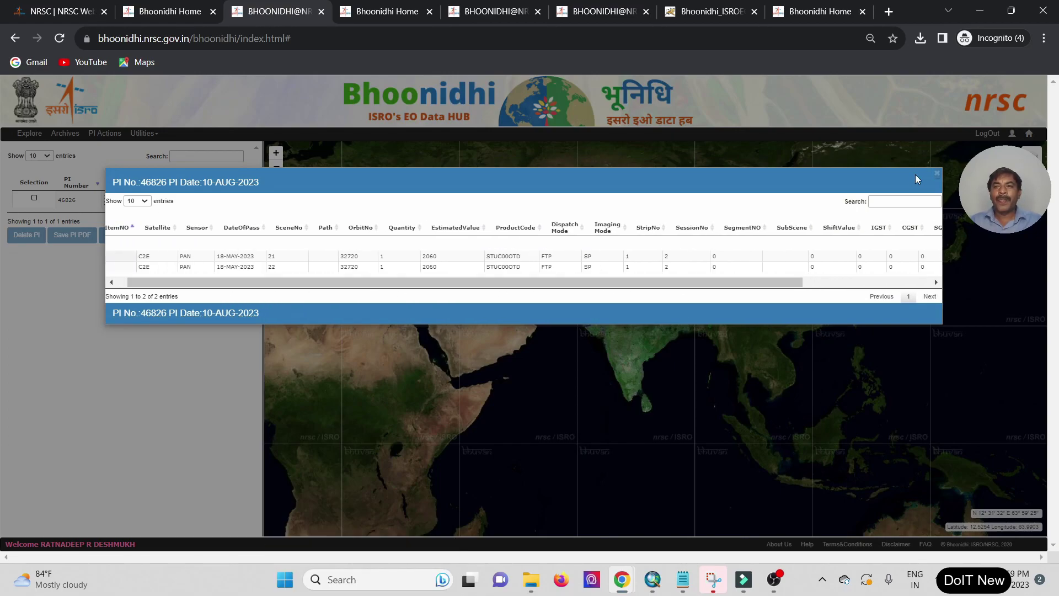
{"action": "left_click", "coordinate": [936, 174]}
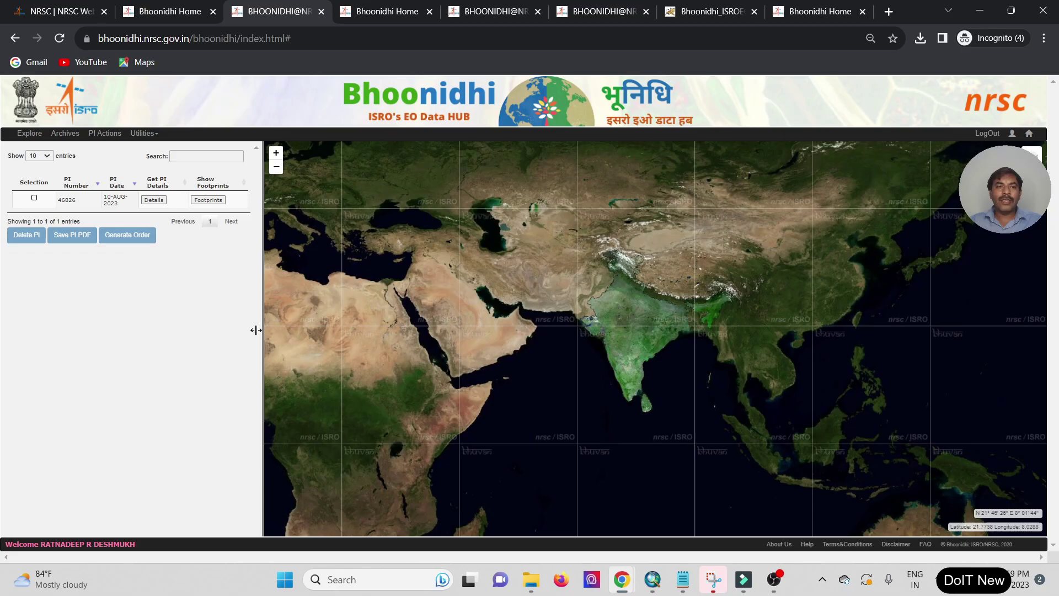
{"action": "left_click", "coordinate": [220, 203]}
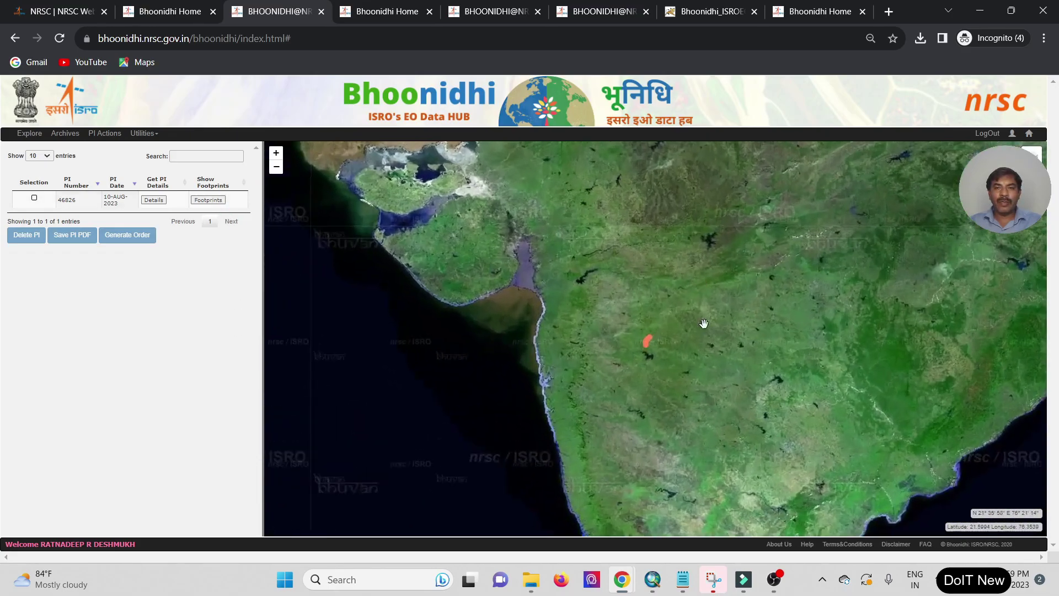
{"action": "scroll", "coordinate": [663, 356], "scroll_direction": "up", "scroll_amount": 5}
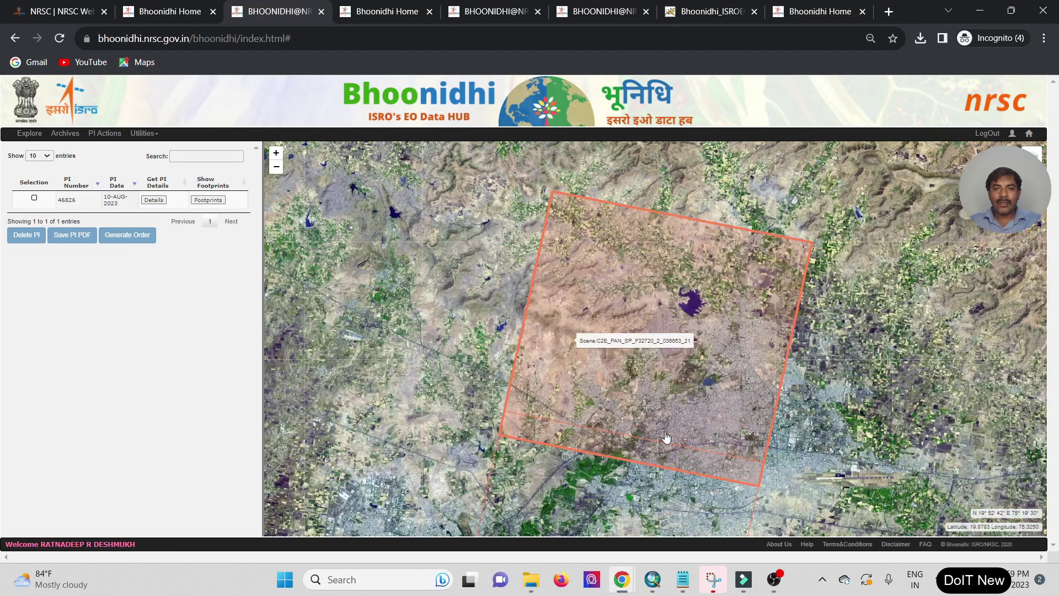
{"action": "scroll", "coordinate": [666, 437], "scroll_direction": "down", "scroll_amount": 2}
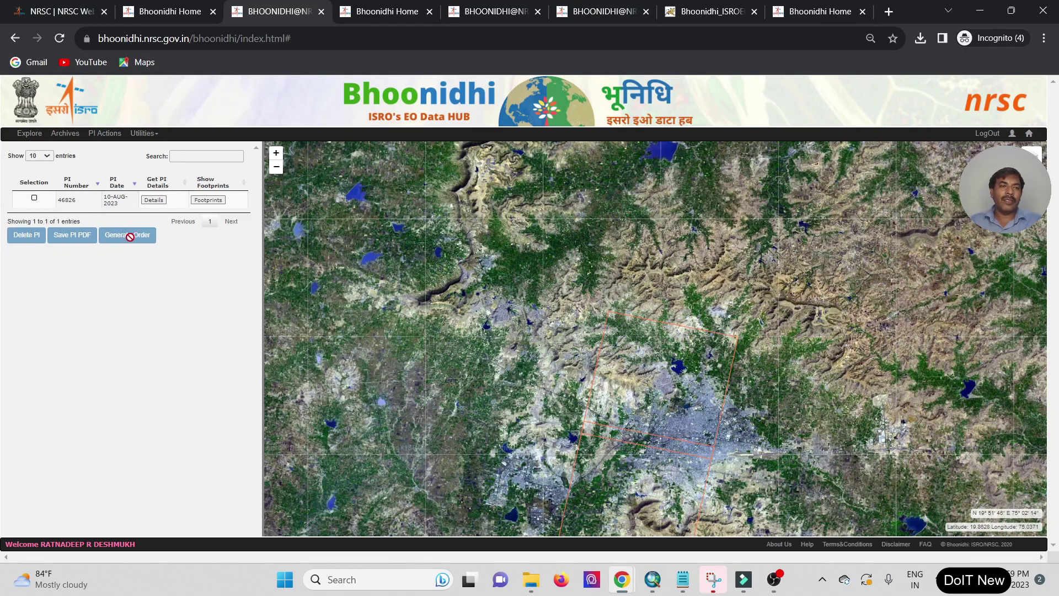
{"action": "left_click", "coordinate": [35, 198]}
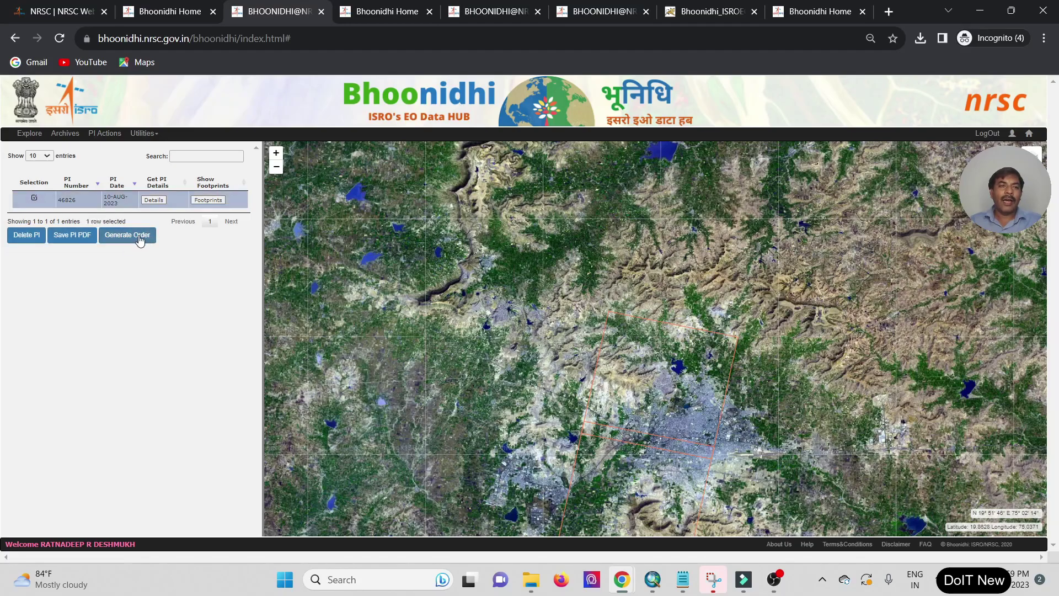
- Save the selected pro-forma invoice as a PDF in a new browser tab
{"action": "left_click", "coordinate": [77, 237]}
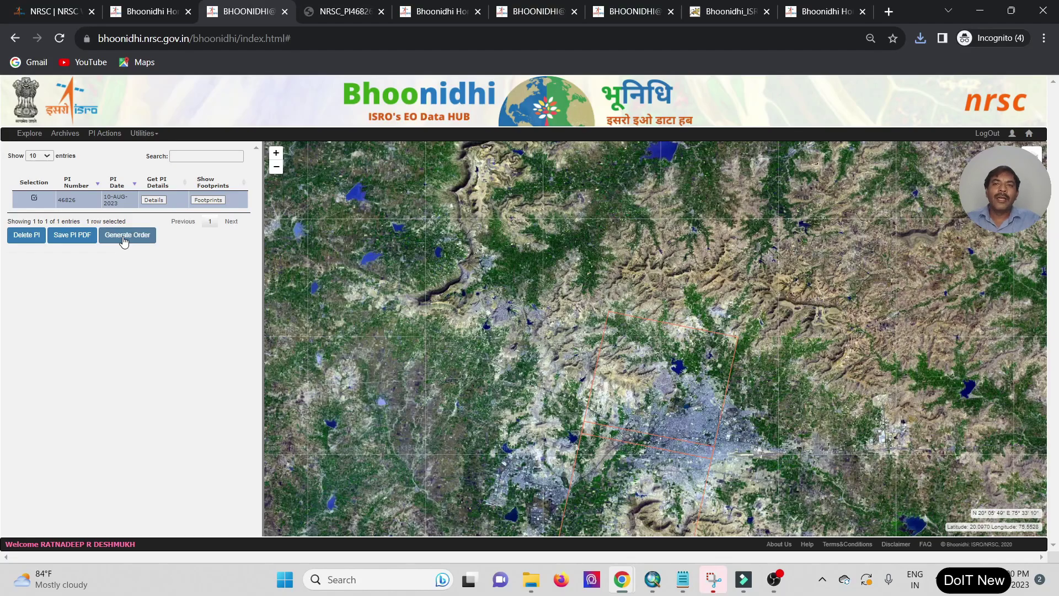
{"action": "left_click", "coordinate": [820, 9]}
- Scroll the Bhoonidhi user manual from page 1 to page 22, Window 12: Draw Marker
{"action": "left_click", "coordinate": [726, 11]}
{"action": "scroll", "coordinate": [1041, 296], "scroll_direction": "up", "scroll_amount": 10}
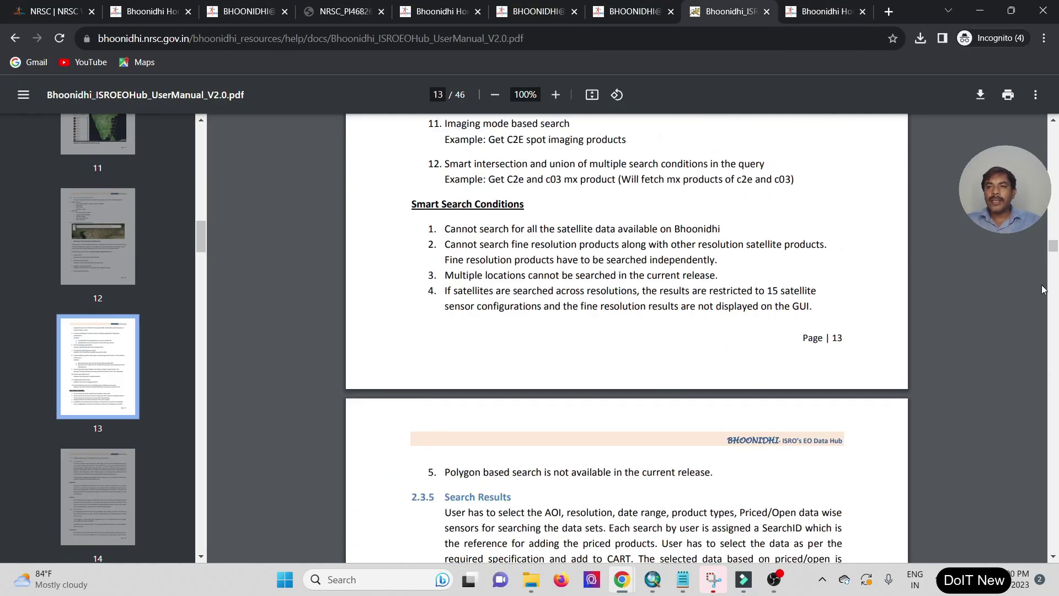
{"action": "left_click_drag", "start_coordinate": [1053, 245], "coordinate": [1053, 118]}
{"action": "scroll", "coordinate": [593, 354], "scroll_direction": "down", "scroll_amount": 15}
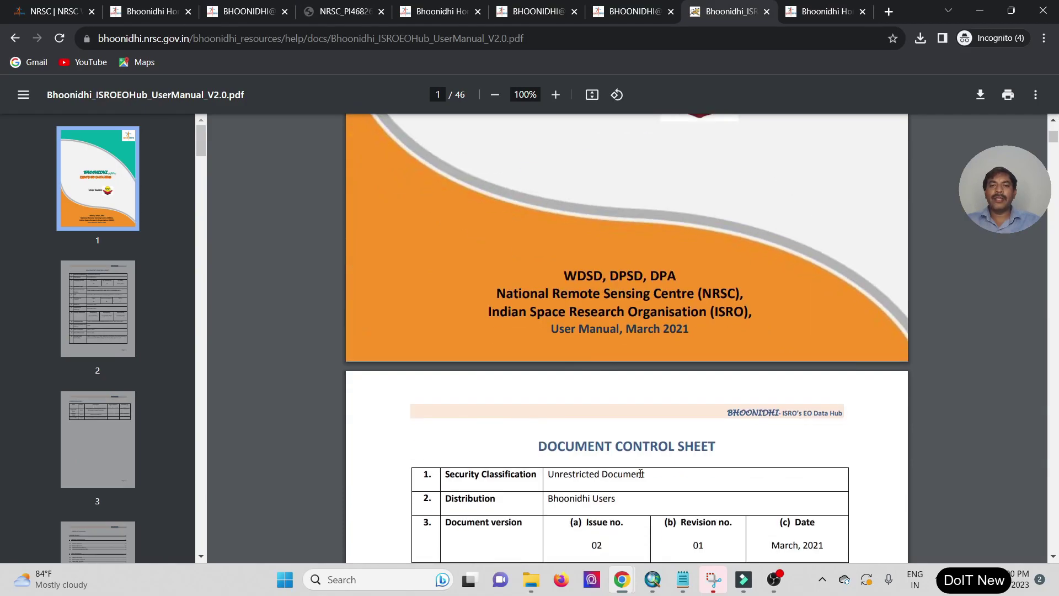
{"action": "scroll", "coordinate": [640, 474], "scroll_direction": "down", "scroll_amount": 20}
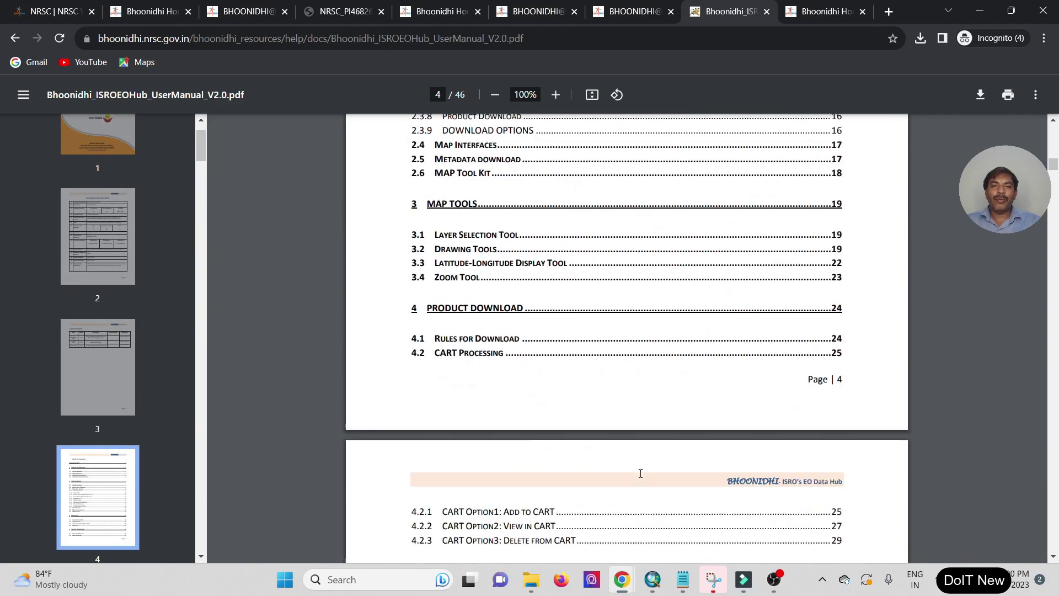
{"action": "scroll", "coordinate": [641, 473], "scroll_direction": "down", "scroll_amount": 20}
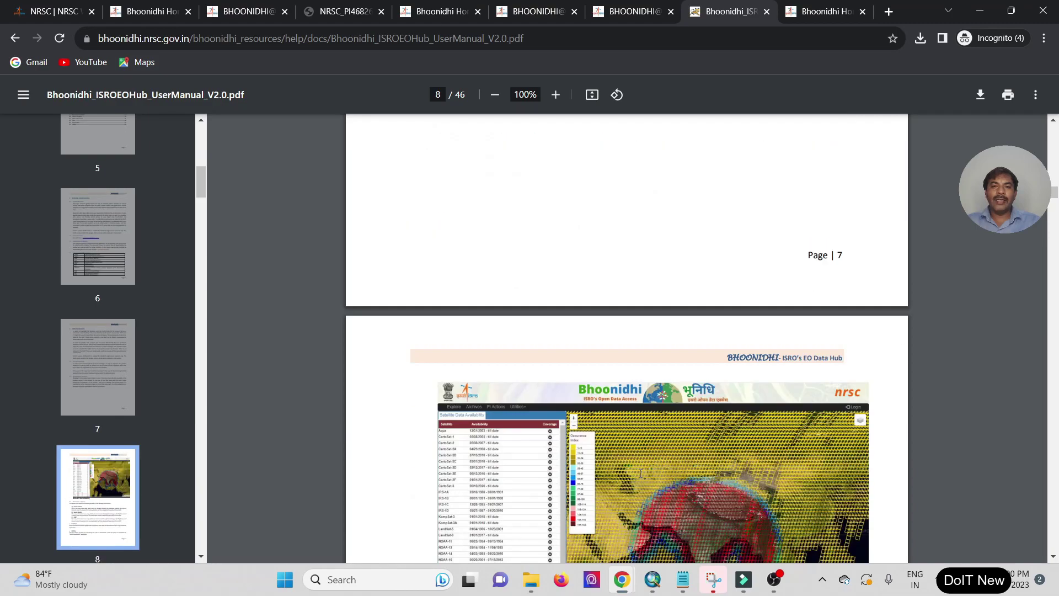
{"action": "scroll", "coordinate": [640, 474], "scroll_direction": "down", "scroll_amount": 20}
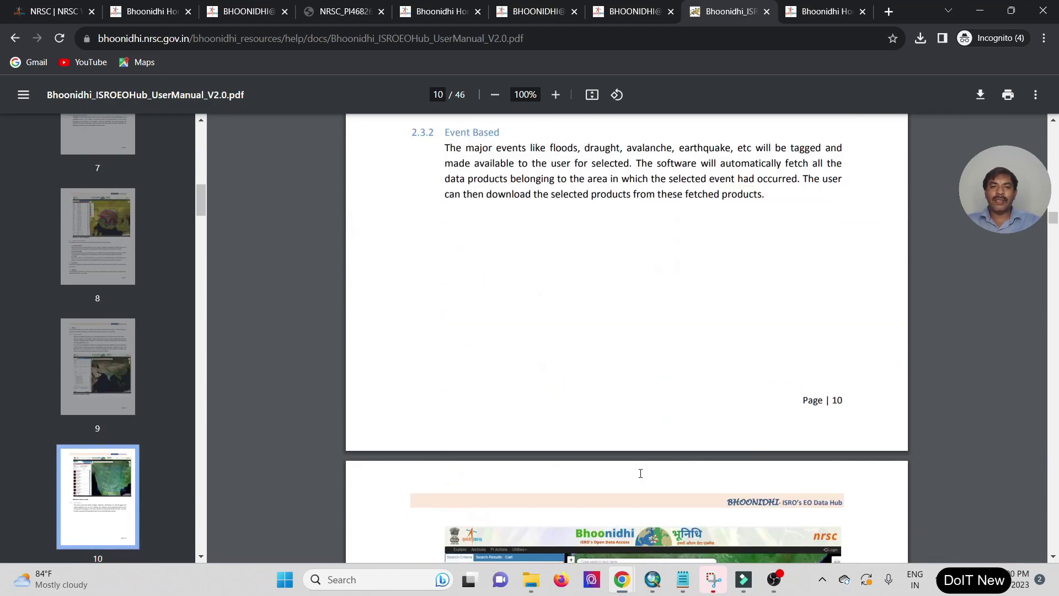
{"action": "scroll", "coordinate": [641, 473], "scroll_direction": "down", "scroll_amount": 3}
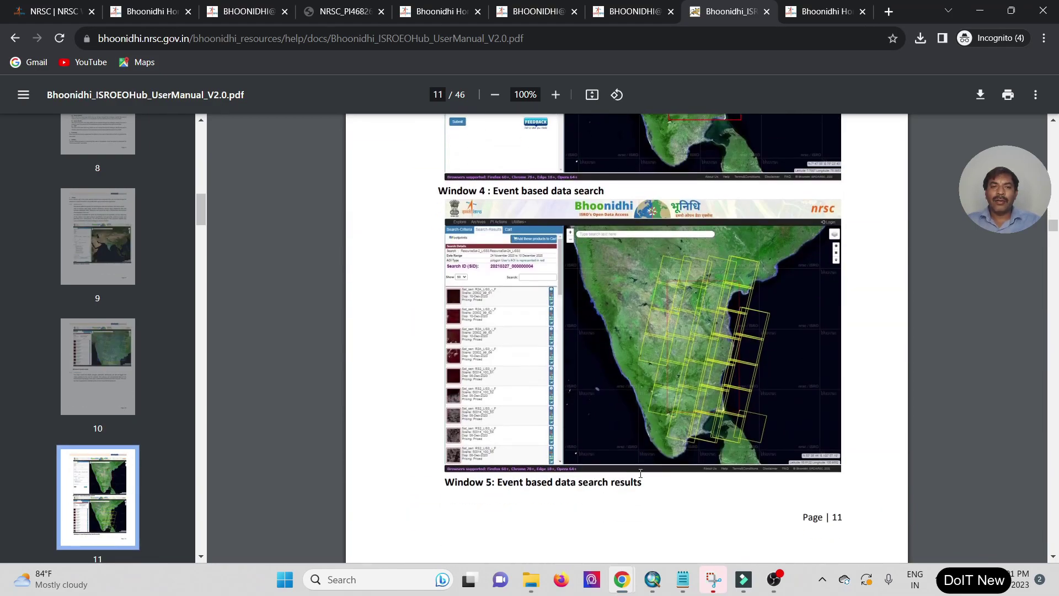
{"action": "scroll", "coordinate": [640, 473], "scroll_direction": "down", "scroll_amount": 20}
{"action": "scroll", "coordinate": [640, 473], "scroll_direction": "down", "scroll_amount": 20}
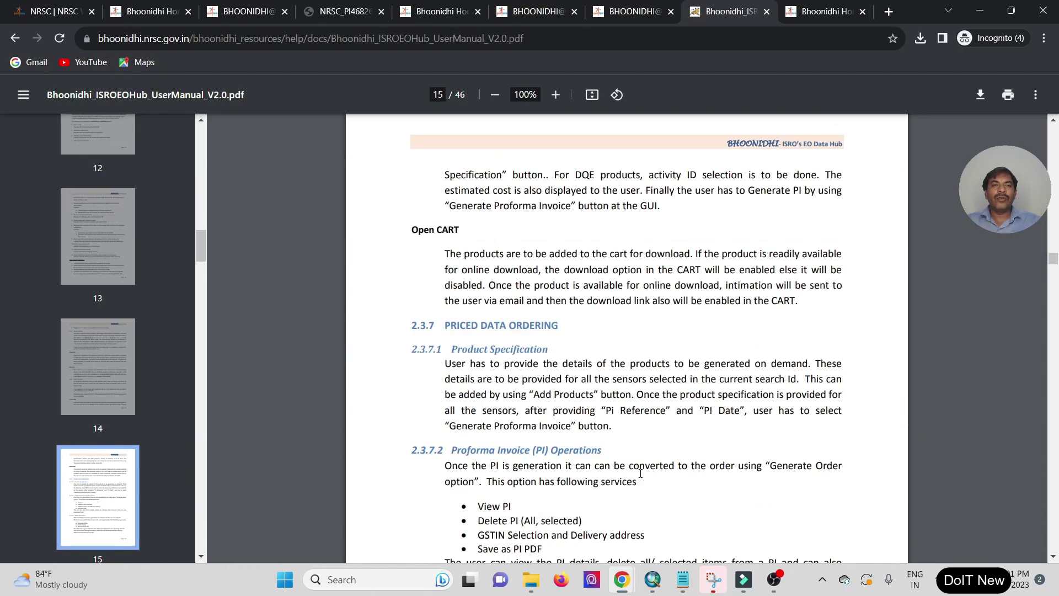
{"action": "scroll", "coordinate": [640, 473], "scroll_direction": "down", "scroll_amount": 15}
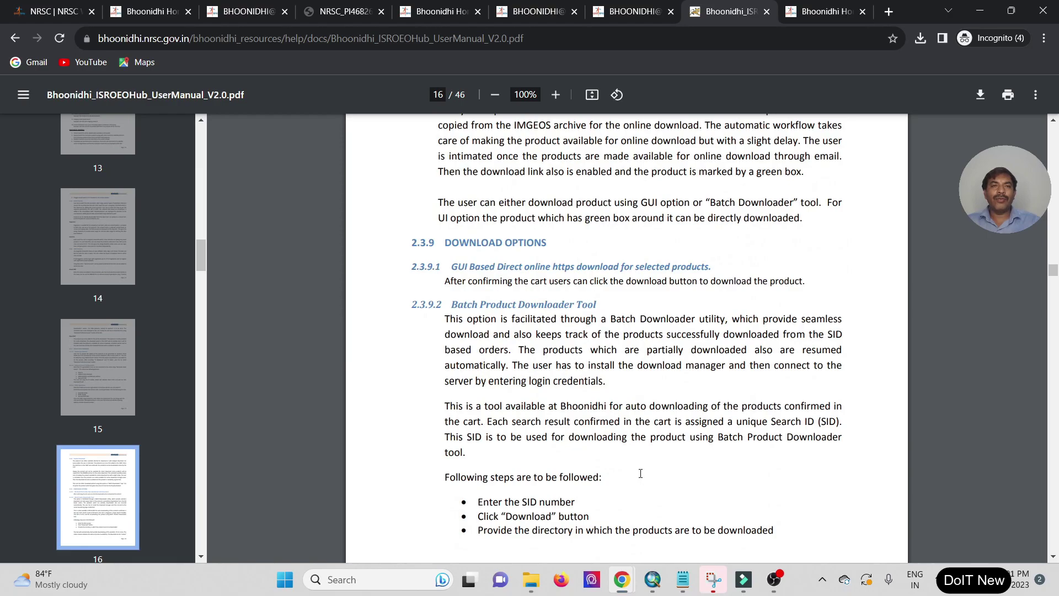
{"action": "scroll", "coordinate": [640, 473], "scroll_direction": "down", "scroll_amount": 20}
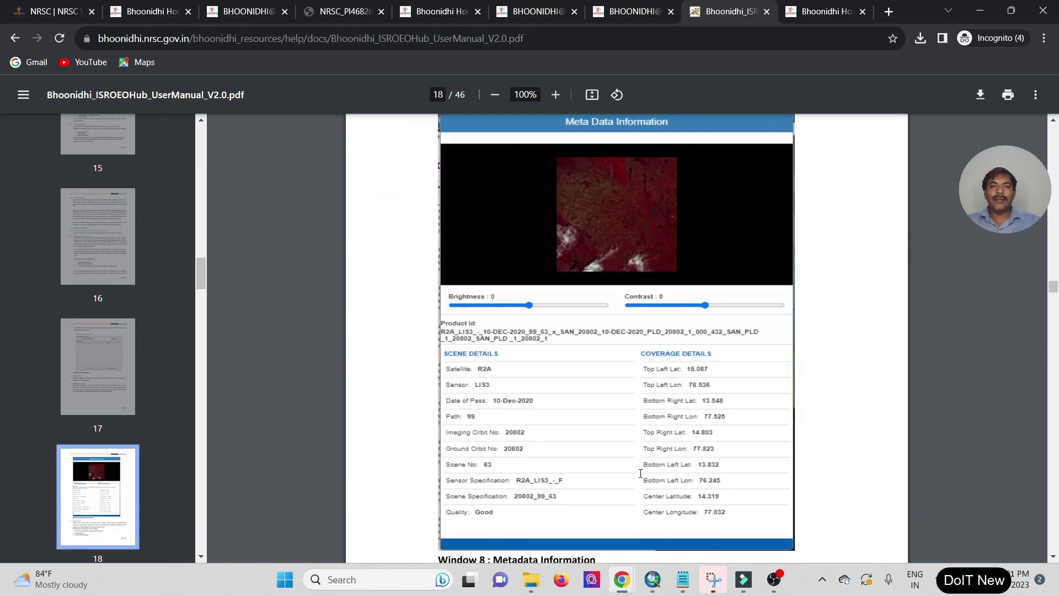
{"action": "scroll", "coordinate": [640, 474], "scroll_direction": "up", "scroll_amount": 4}
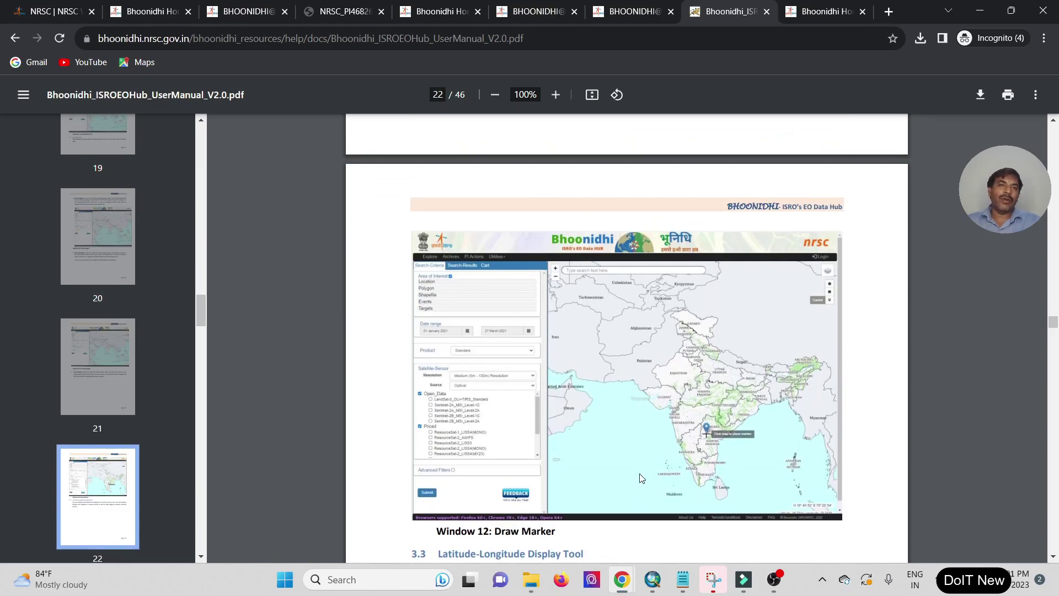